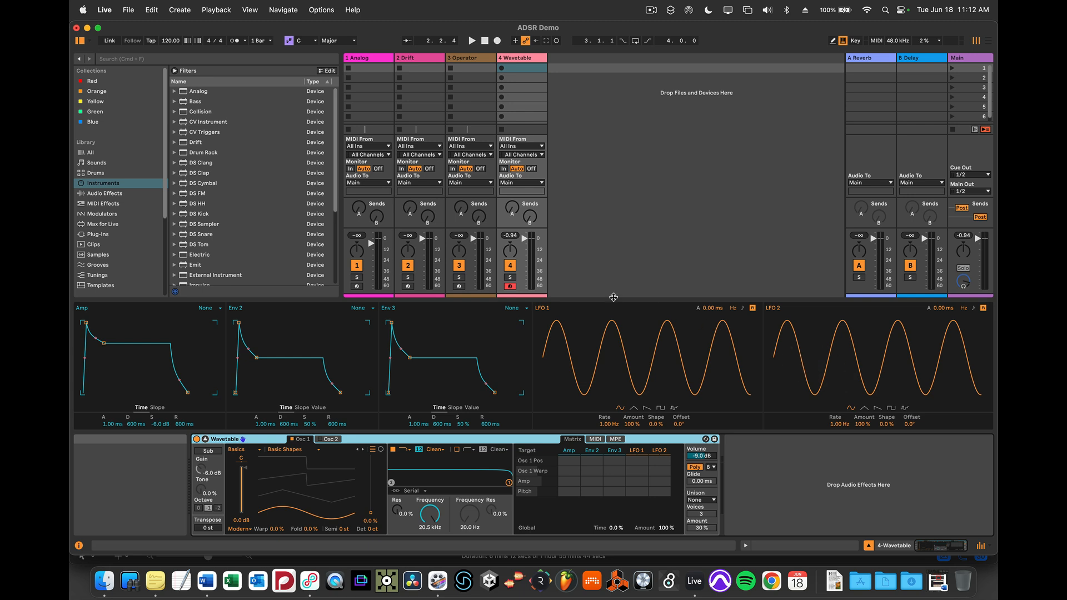
# Enlarge Wavetable's expanded view and, with the metronome on, record a two-chord MIDI clip into the first slot of the Wavetable track.
pyautogui.moveTo(612, 299); pyautogui.dragTo(606, 135)
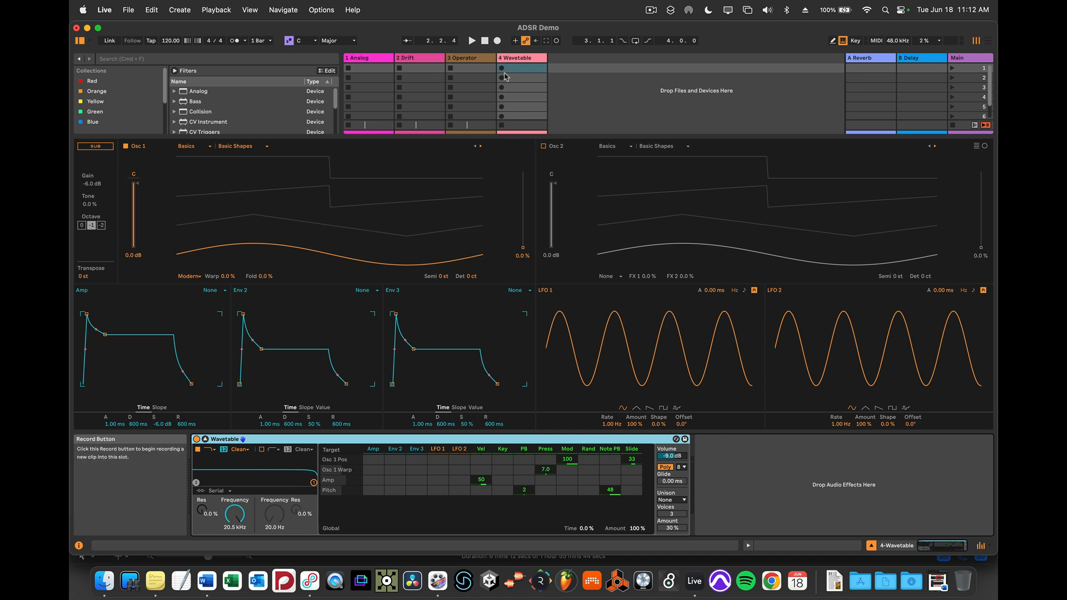
pyautogui.click(234, 42)
pyautogui.click(502, 68)
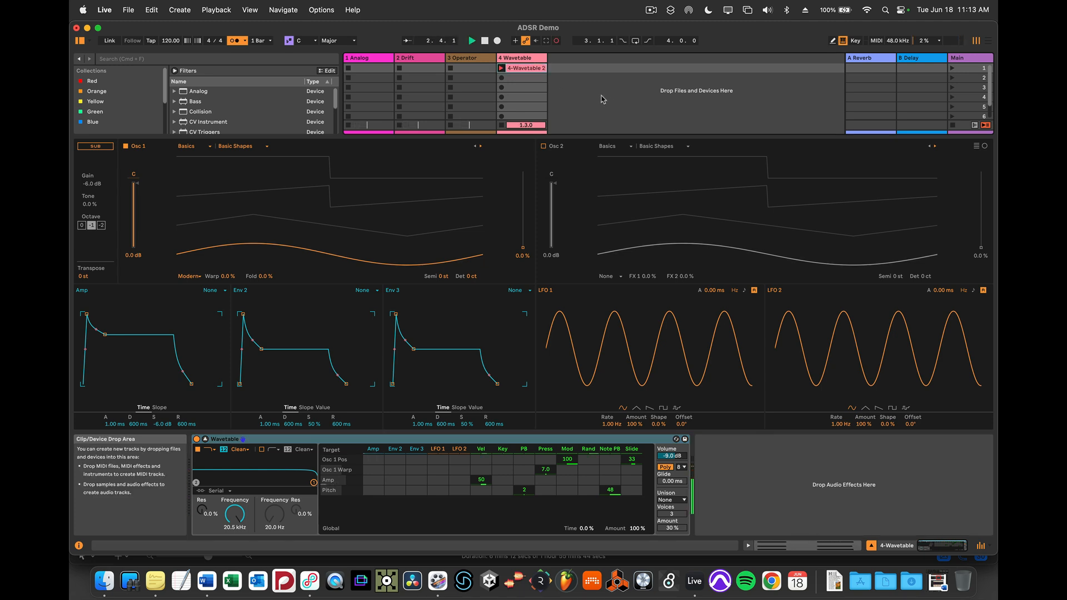
pyautogui.press('space')
# Open the recorded clip in an enlarged note editor and align the first chord to bar 1 and the second chord's start to bar 2.
pyautogui.doubleClick(523, 69)
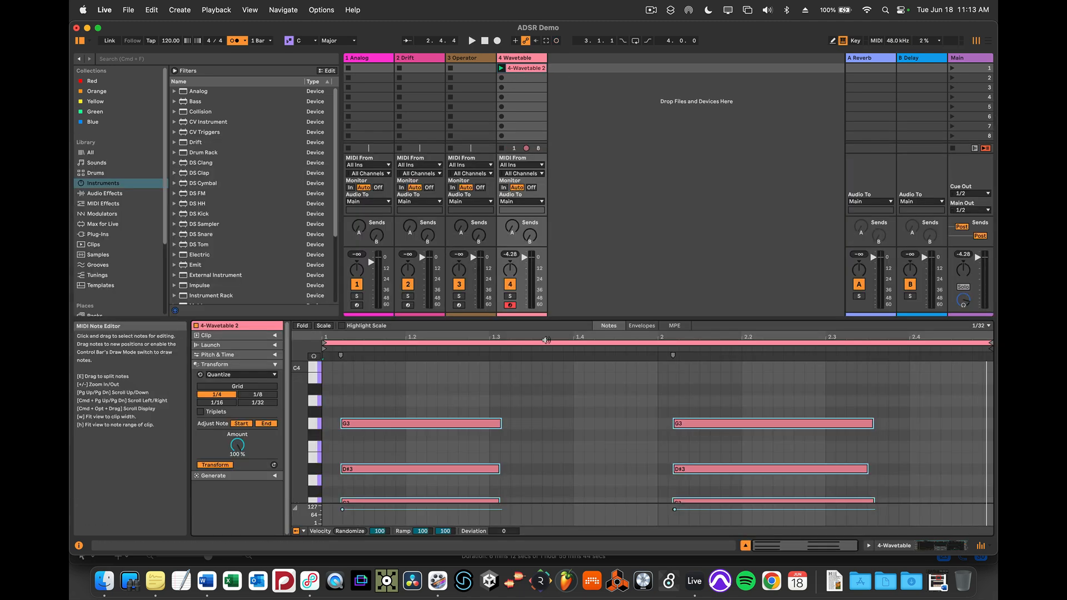
pyautogui.moveTo(545, 318); pyautogui.dragTo(558, 219)
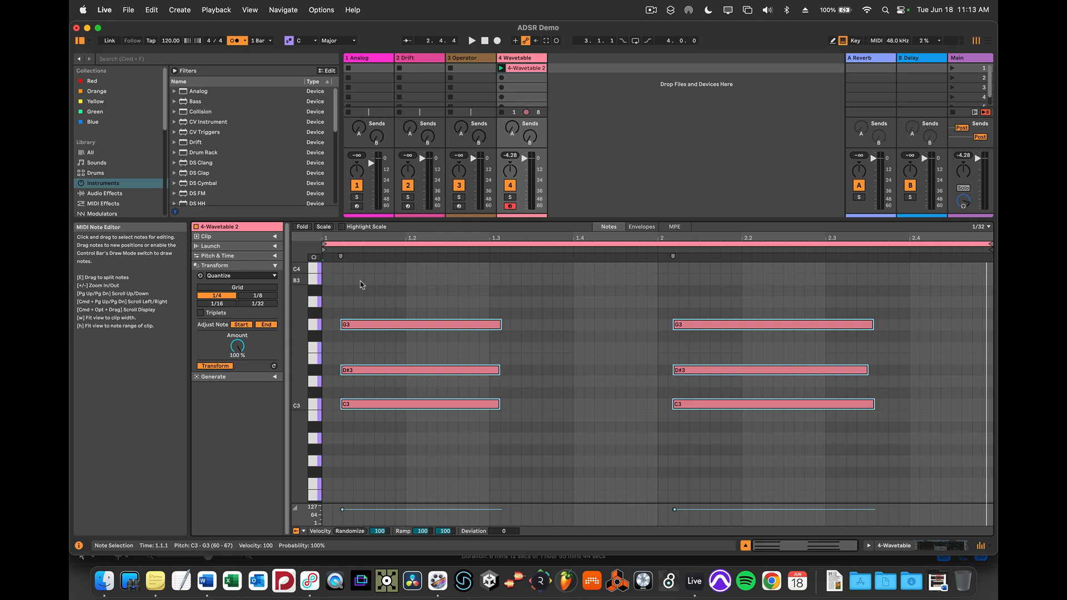
pyautogui.moveTo(400, 324)
pyautogui.mouseDown()
pyautogui.moveTo(391, 335)
pyautogui.moveTo(389, 326)
pyautogui.mouseUp()
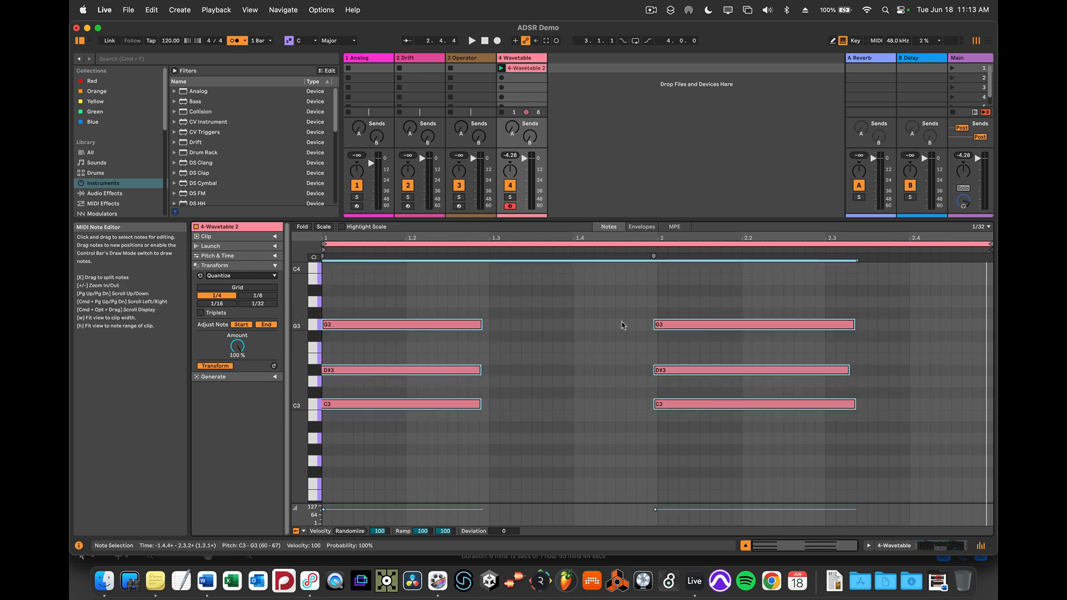
pyautogui.moveTo(643, 295); pyautogui.dragTo(658, 404)
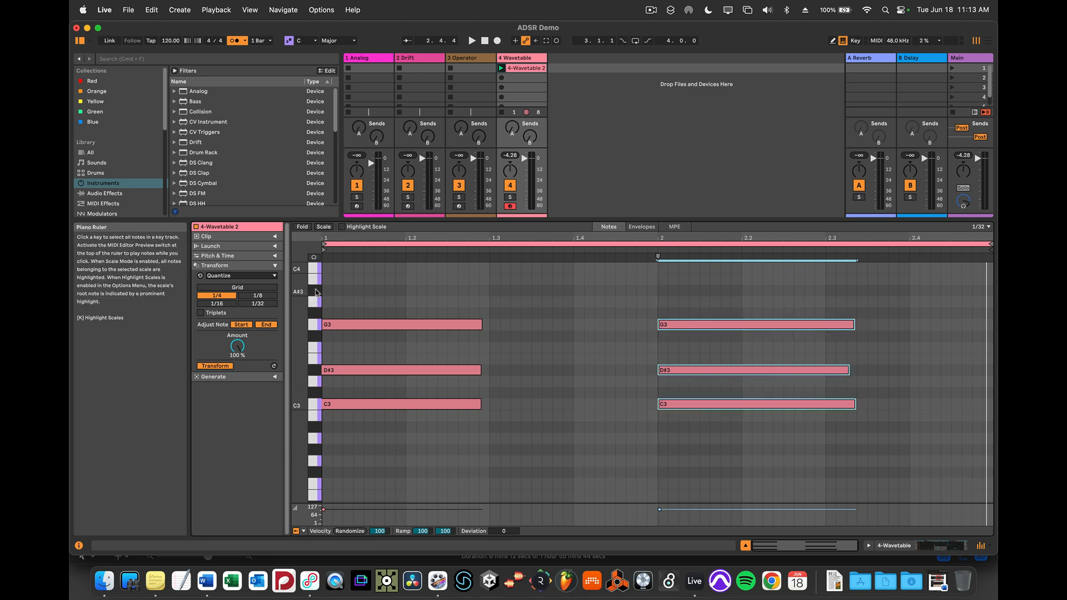
# Select all notes in the clip and quantize their starts and ends to a 1/4 grid at 100 %.
pyautogui.moveTo(350, 294); pyautogui.dragTo(850, 451)
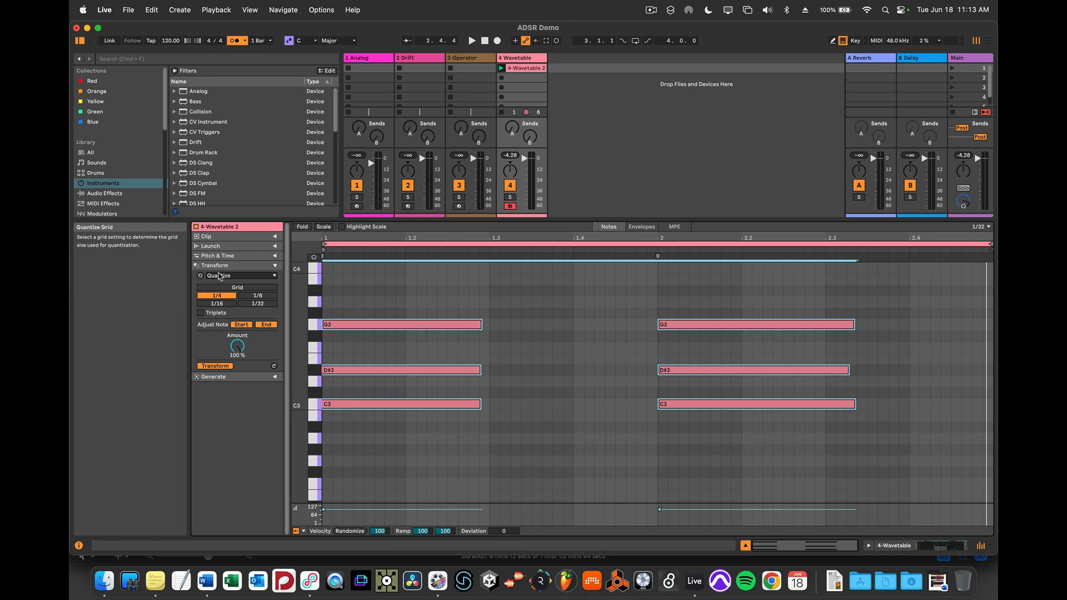
pyautogui.click(220, 296)
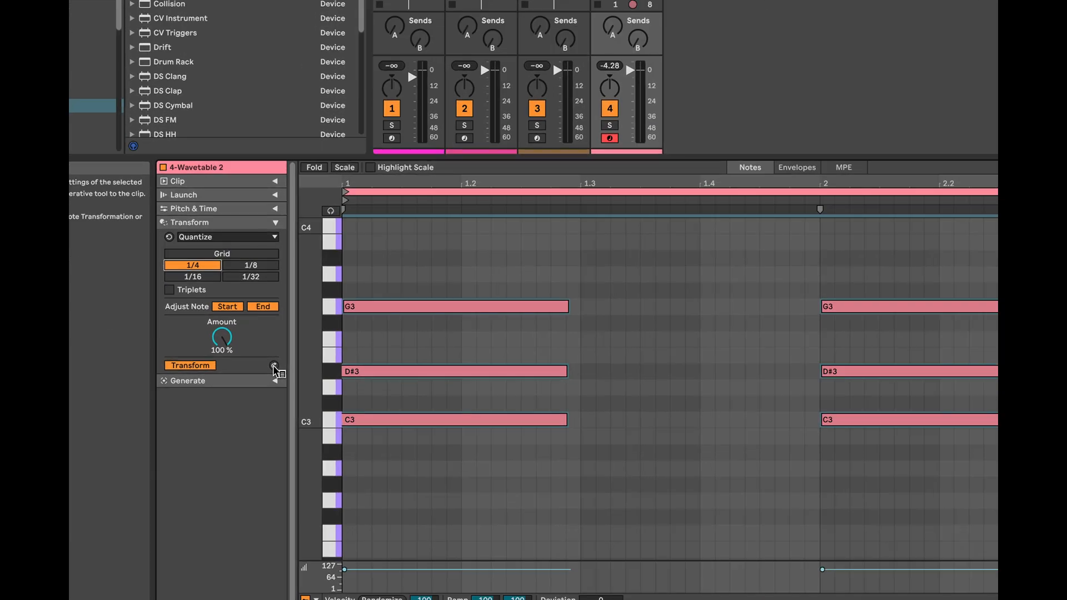
pyautogui.click(274, 367)
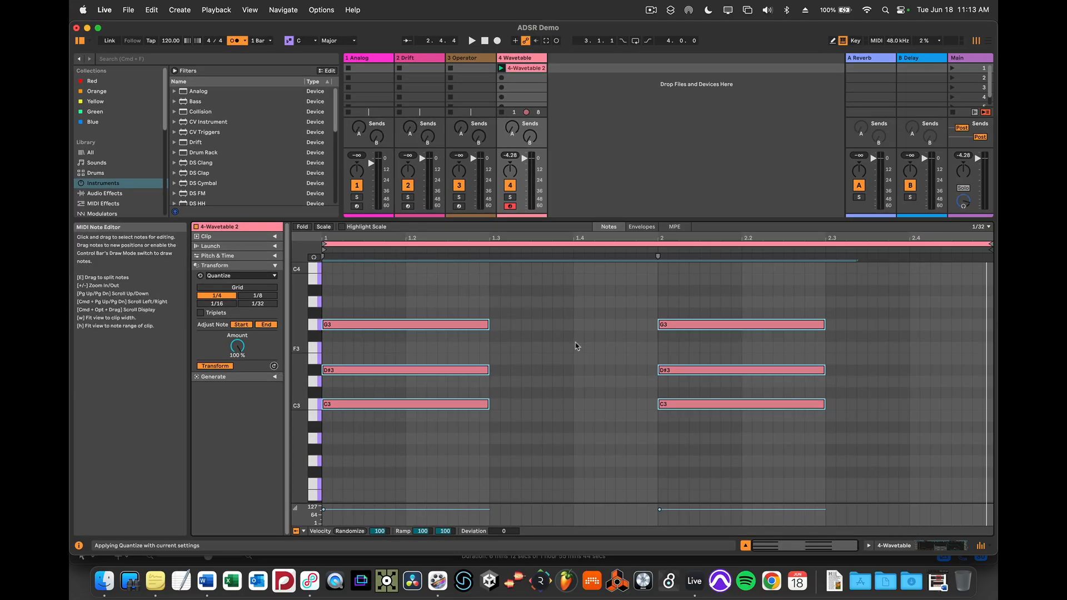
# Turn off the metronome, play the quantized clip and return to the Wavetable device view.
pyautogui.click(234, 41)
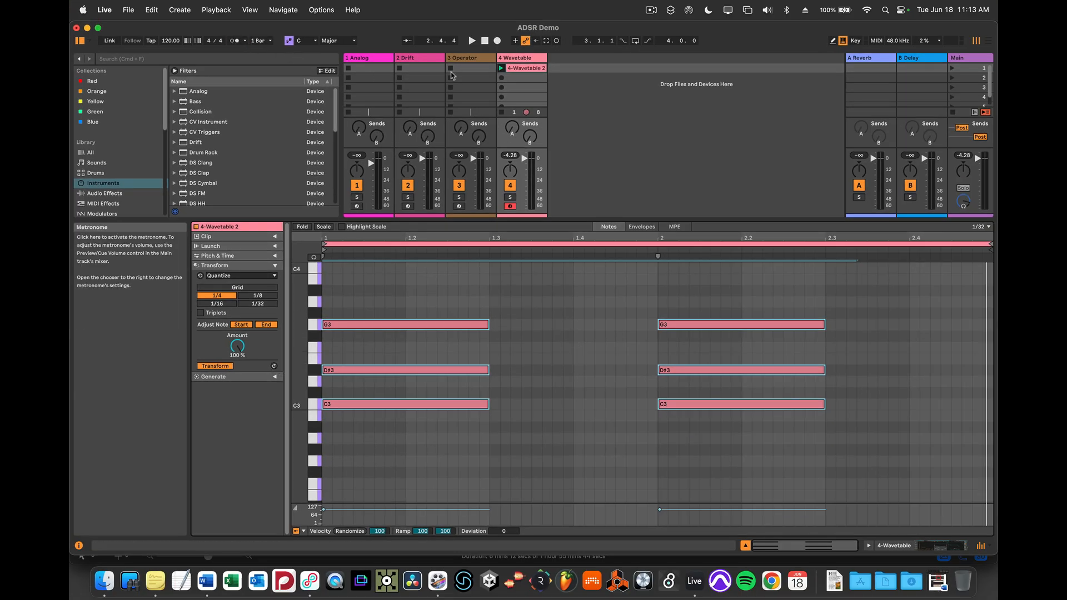
pyautogui.click(501, 69)
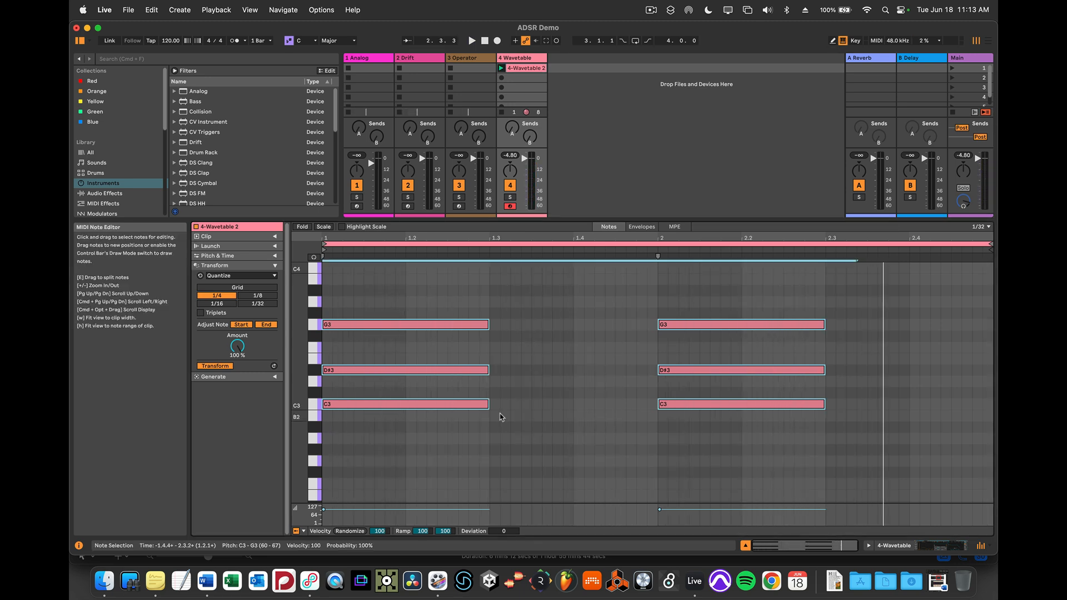
pyautogui.hotkey('shift', 'Tab')
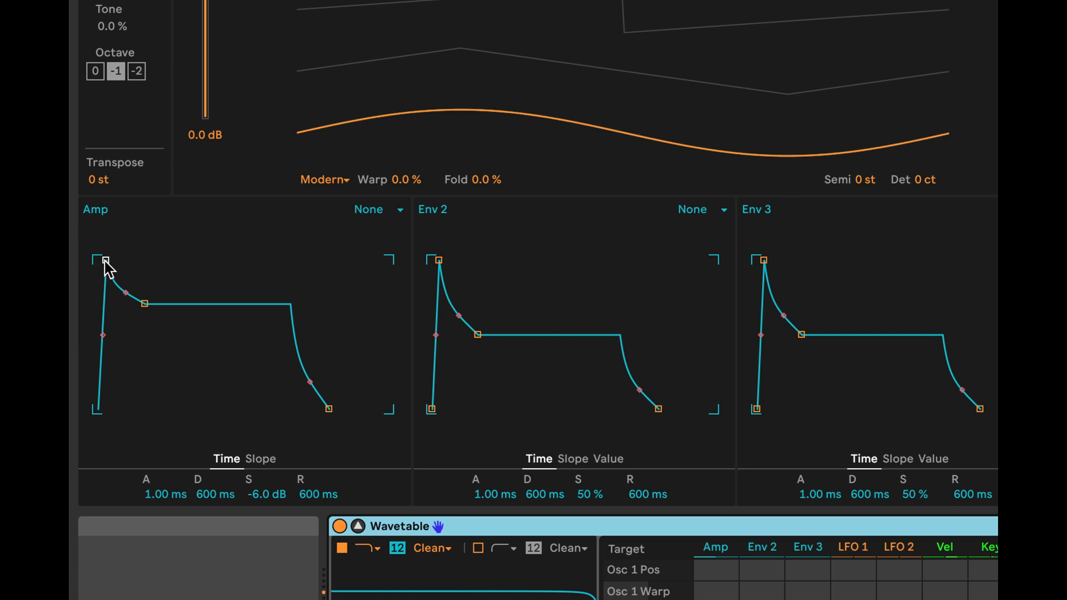
# Try Amp envelope attack times of about 421 ms and 3.95 s, and finish with the attack at 0 ms.
pyautogui.moveTo(105, 260); pyautogui.dragTo(134, 260)
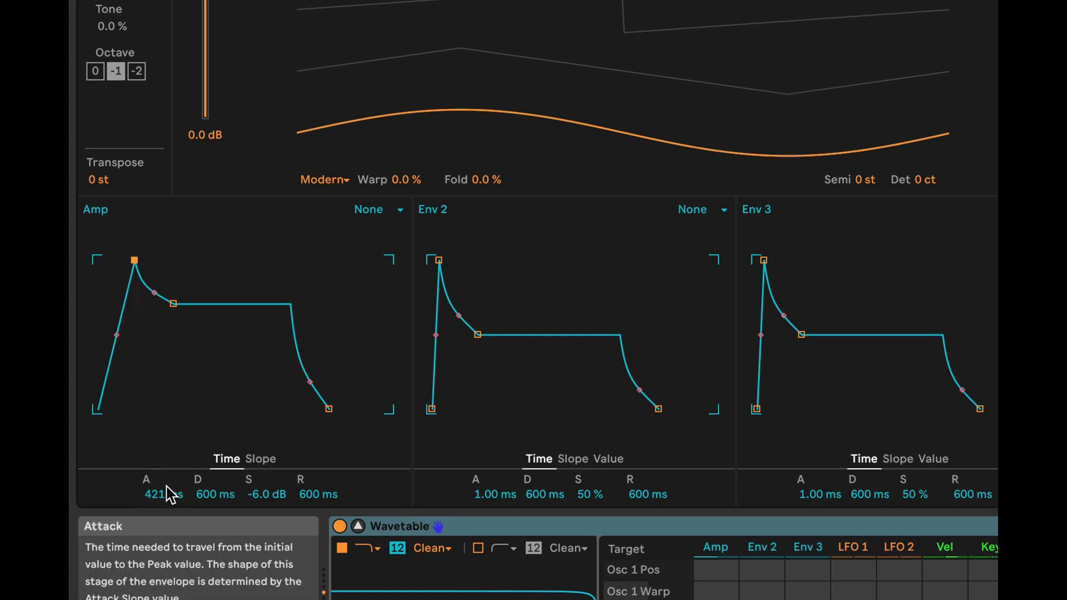
pyautogui.moveTo(134, 260); pyautogui.dragTo(161, 260)
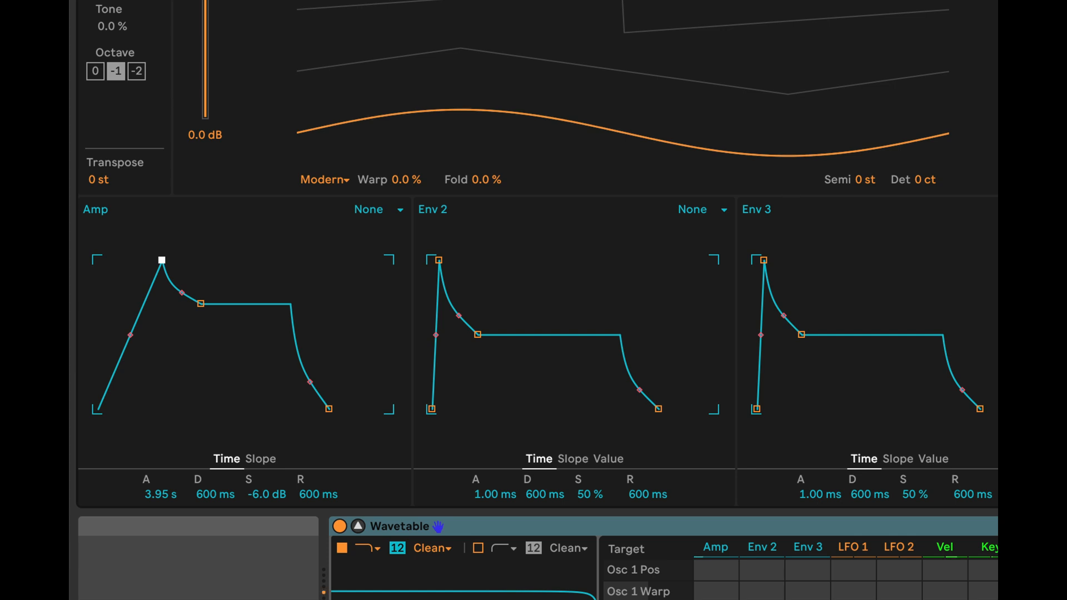
pyautogui.moveTo(161, 259); pyautogui.dragTo(98, 260)
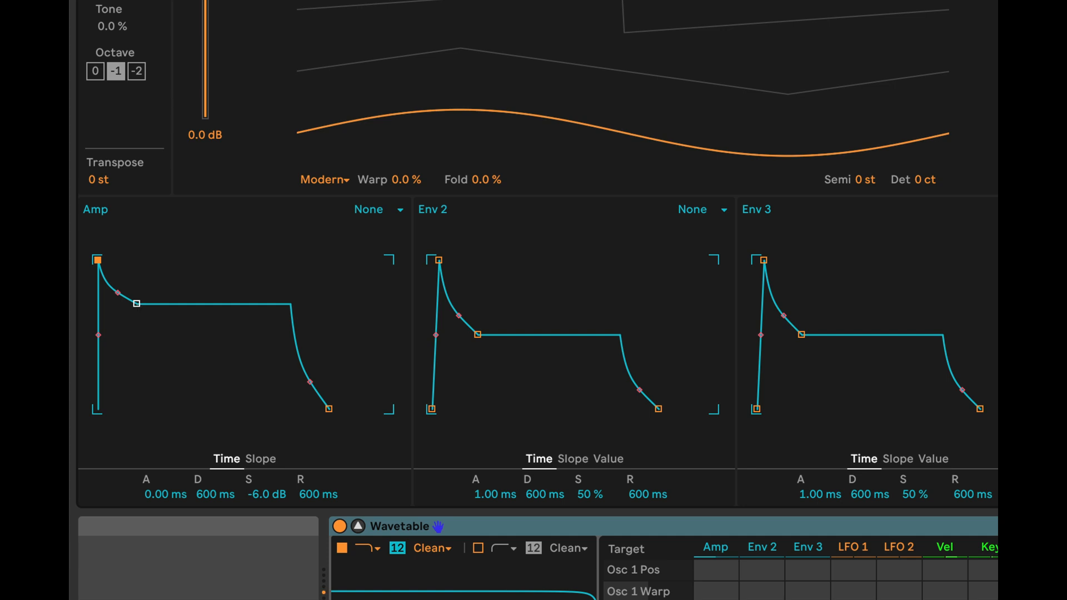
# Try short Amp envelope decays with low sustain, and finish with the decay at about 3.68 s and sustain at about -8.4 dB.
pyautogui.moveTo(137, 303); pyautogui.dragTo(141, 374)
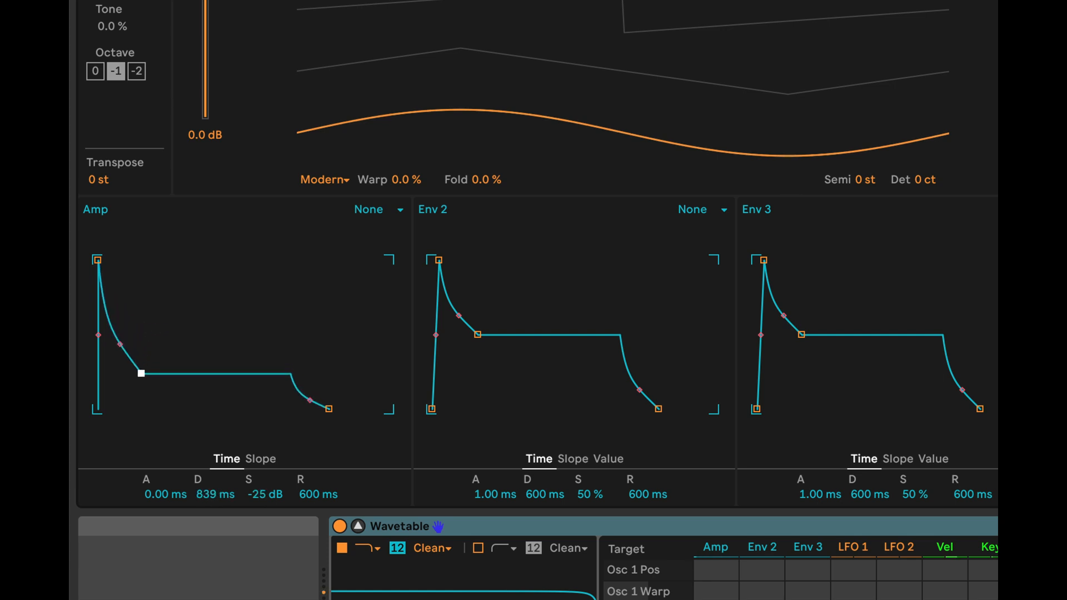
pyautogui.moveTo(141, 373); pyautogui.dragTo(111, 409)
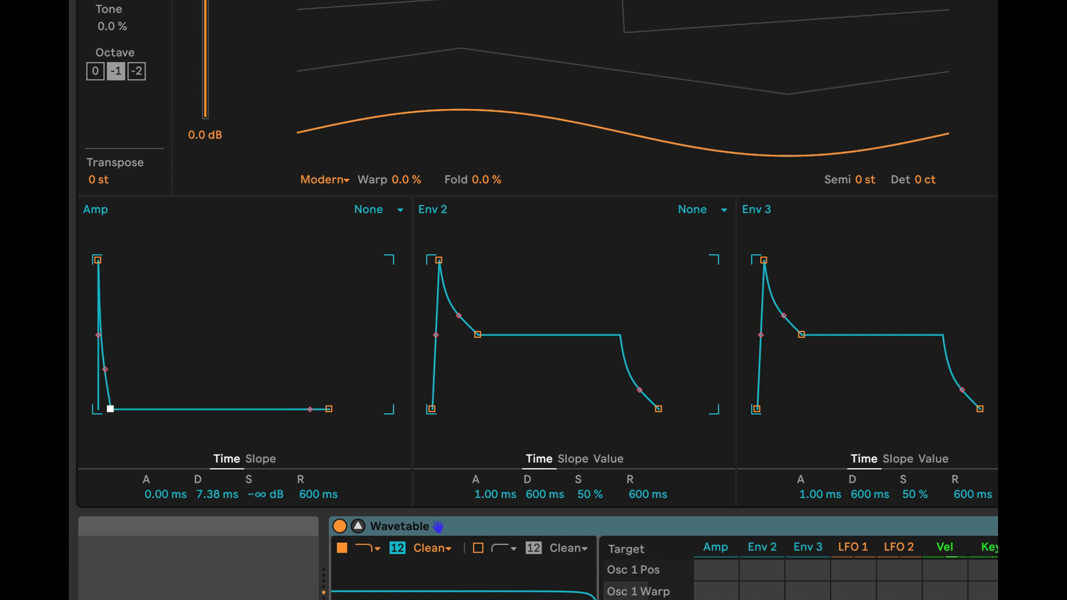
pyautogui.moveTo(111, 409); pyautogui.dragTo(160, 318)
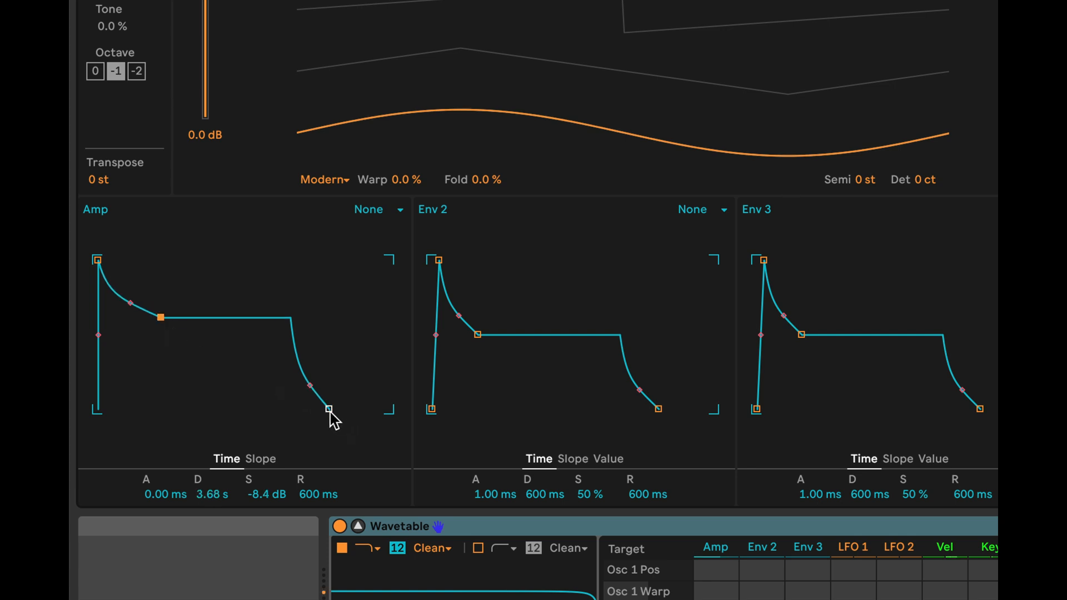
# Lengthen the Amp envelope's release to about 2.94 s and shorten it to about 43.7 ms for comparison.
pyautogui.moveTo(329, 410); pyautogui.dragTo(349, 409)
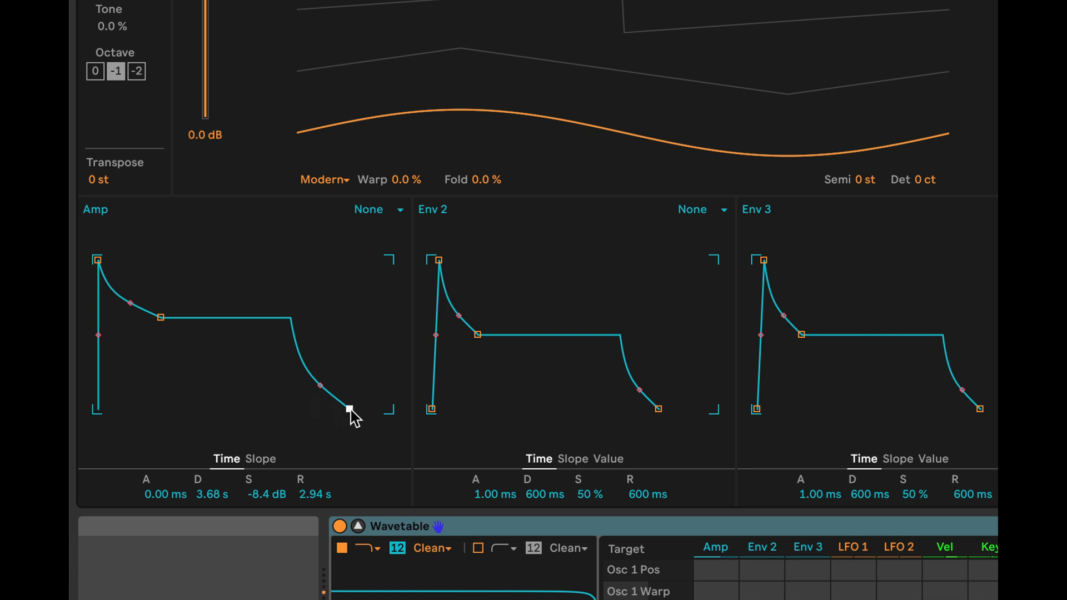
pyautogui.moveTo(349, 409); pyautogui.dragTo(311, 409)
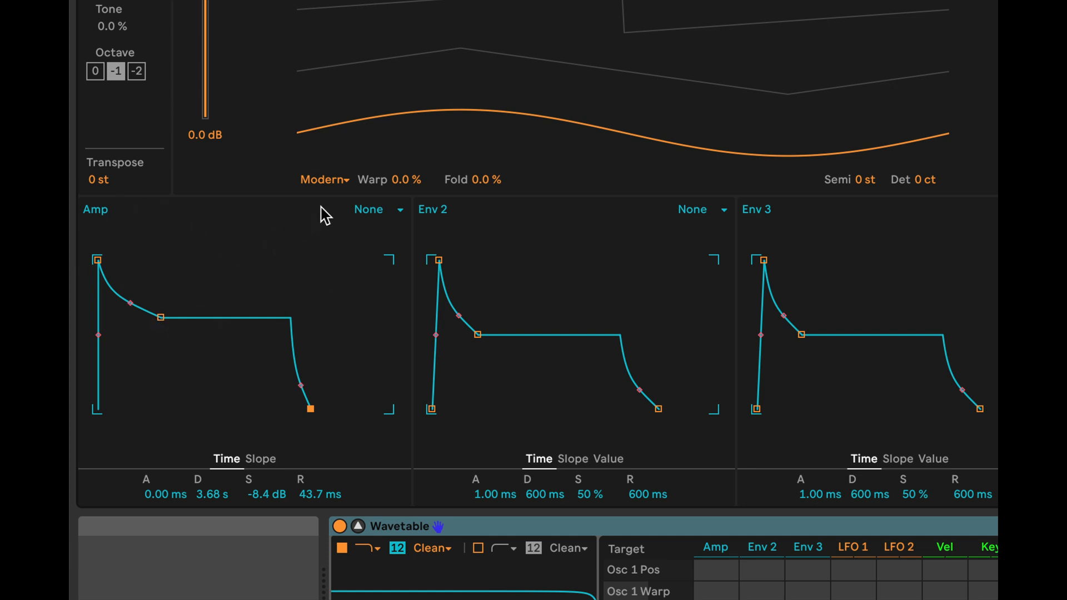
# Set the Amp envelope to Loop mode with about 158 ms decay, -20 dB sustain and 1.50 ms release.
pyautogui.click(401, 211)
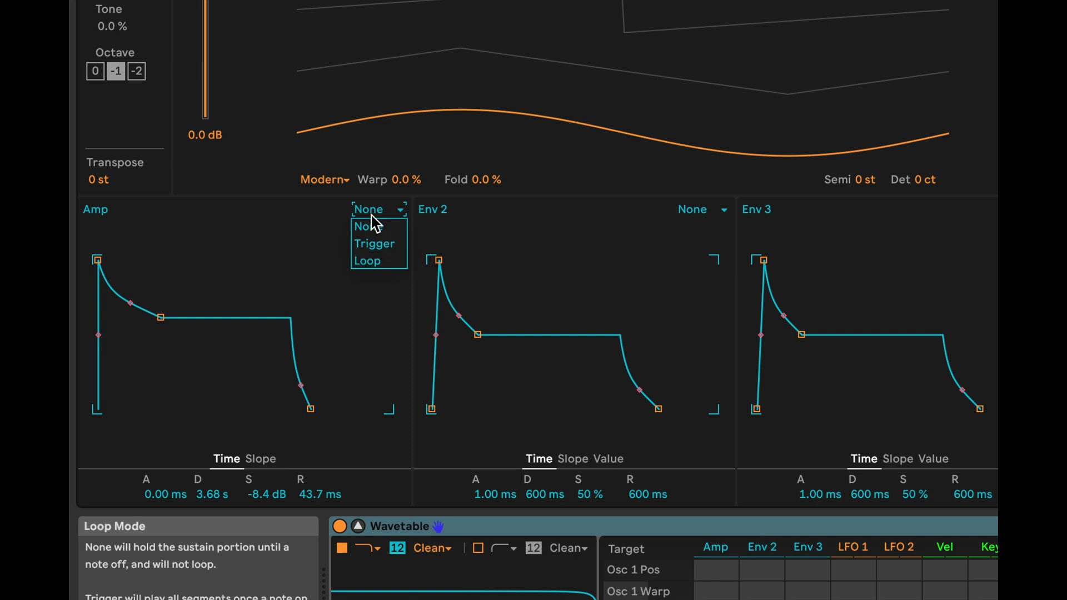
pyautogui.click(382, 263)
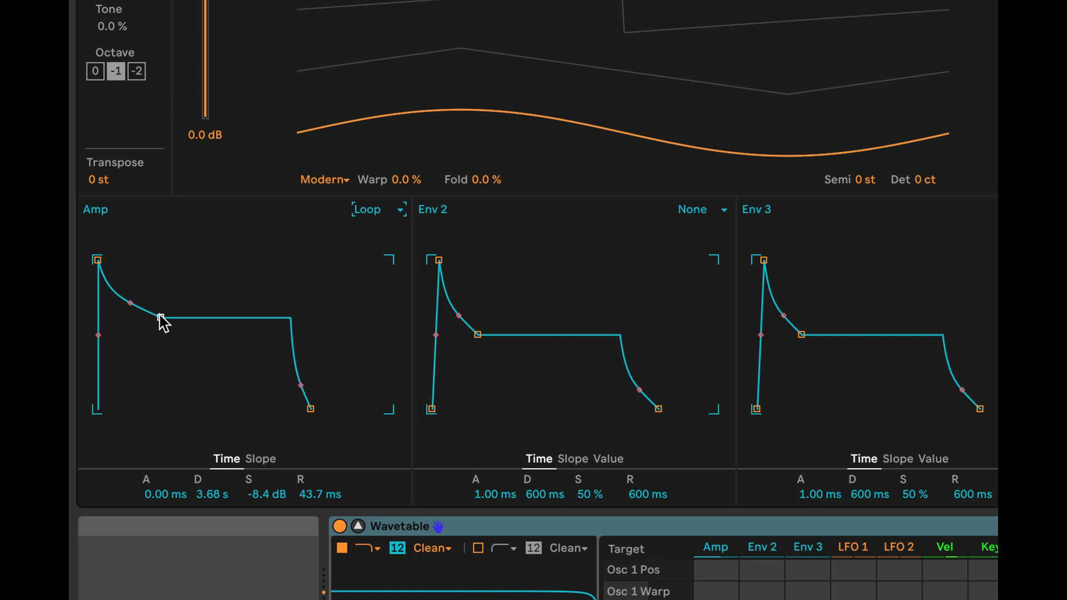
pyautogui.moveTo(161, 317); pyautogui.dragTo(126, 363)
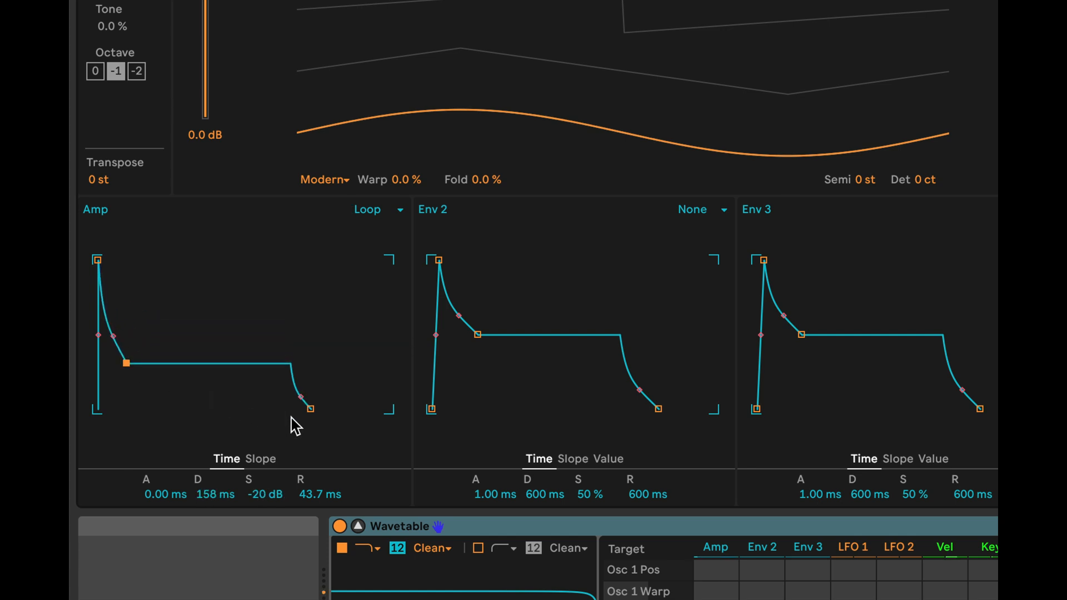
pyautogui.moveTo(310, 409); pyautogui.dragTo(291, 408)
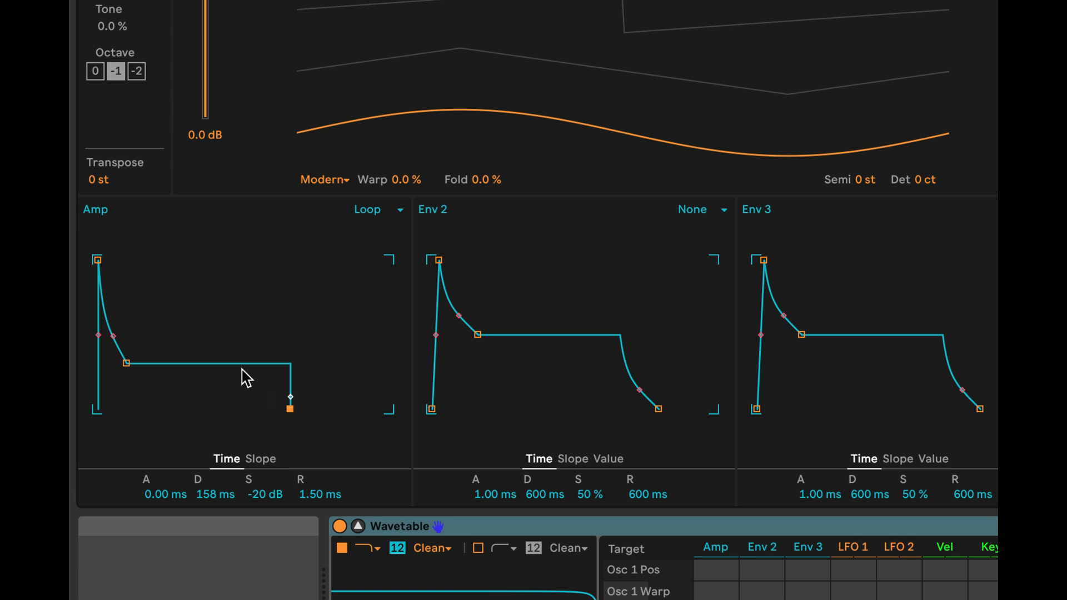
# Vary the looping Amp envelope's decay and sustain, ending at about 79.6 ms decay and -11 dB sustain.
pyautogui.click(97, 259)
pyautogui.moveTo(131, 355); pyautogui.dragTo(142, 355)
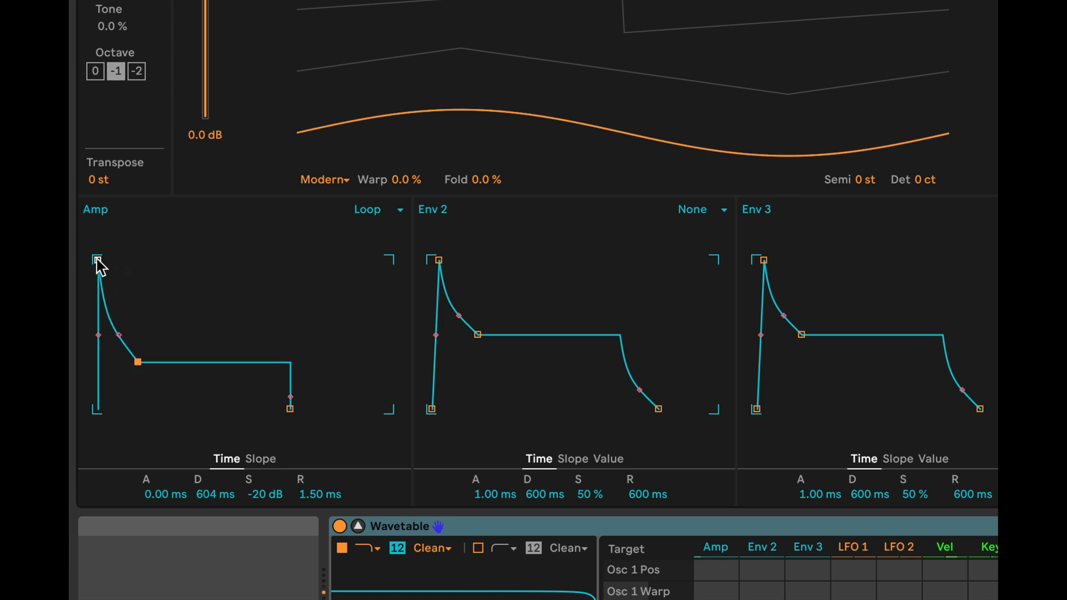
pyautogui.moveTo(138, 362); pyautogui.dragTo(123, 328)
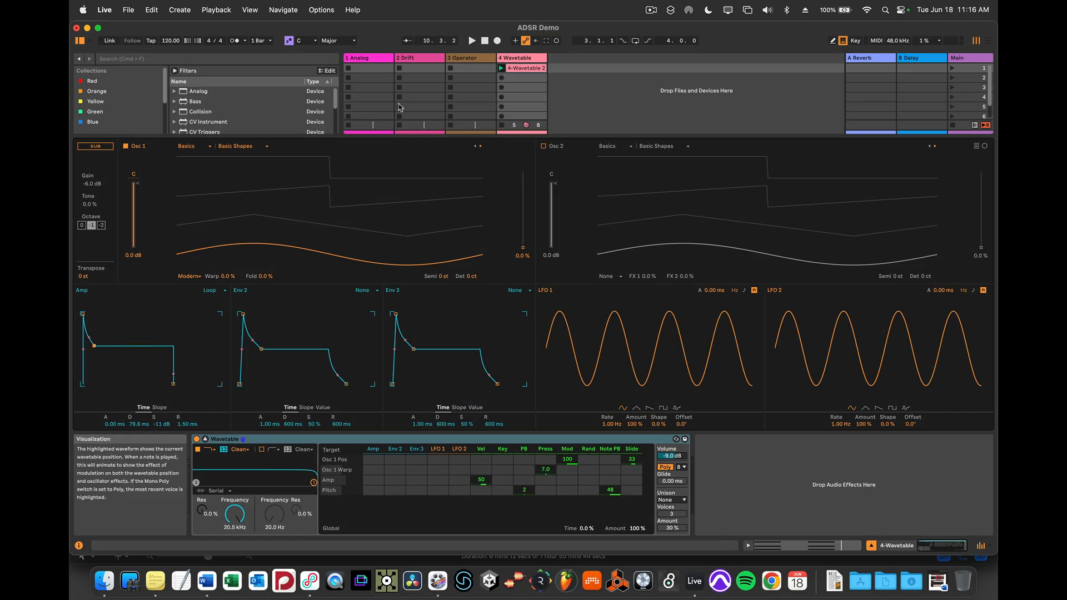
# Lengthen both chords in the Wavetable clip to end a sixteenth before their bar lines and return to the device view.
pyautogui.doubleClick(526, 69)
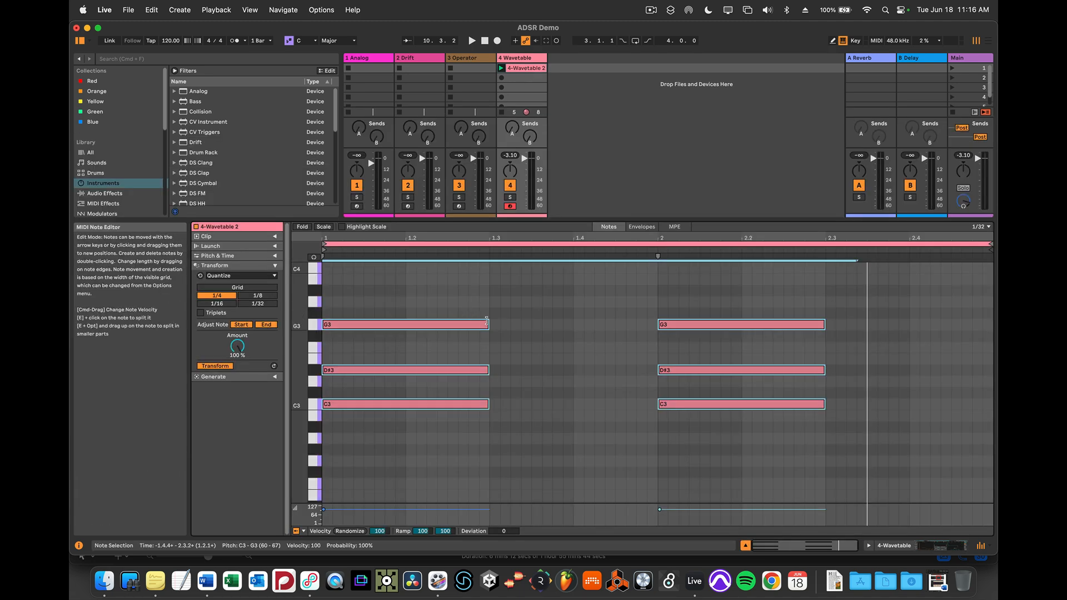
pyautogui.moveTo(488, 326); pyautogui.dragTo(635, 333)
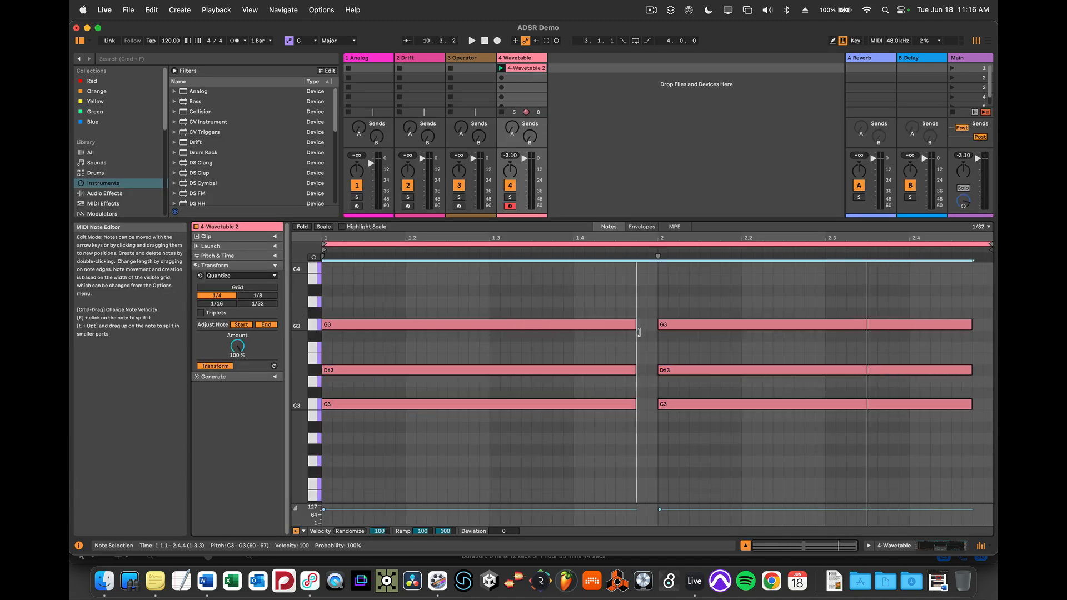
pyautogui.hotkey('shift', 'Tab')
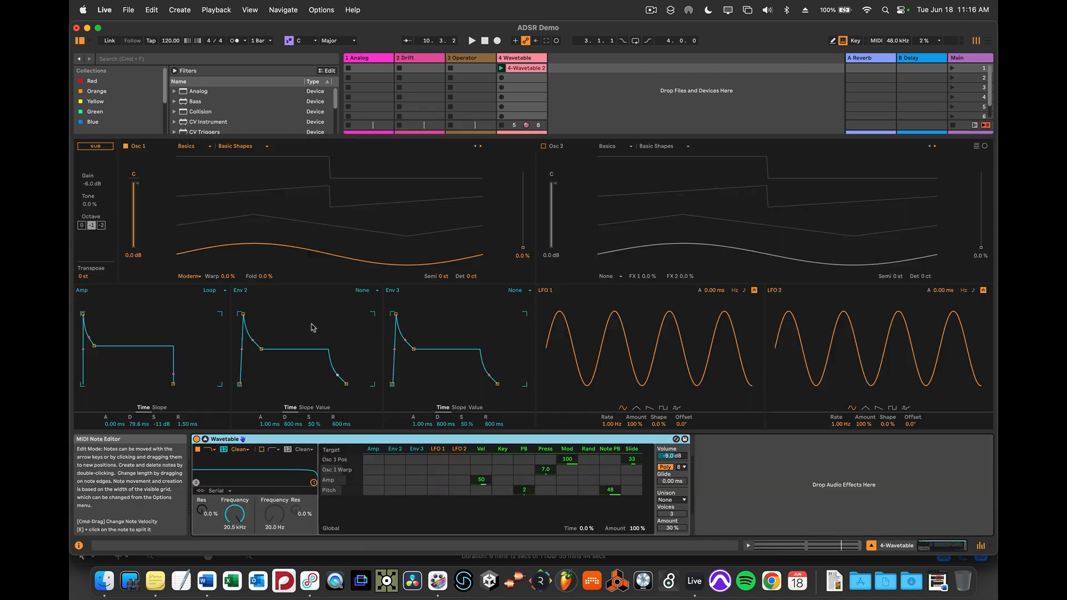
# Play the clip while setting the looping Amp envelope to about 114 ms decay, -15 dB sustain and 79.6 ms release, finally lengthening decay and raising sustain.
pyautogui.press('space')
pyautogui.moveTo(89, 344); pyautogui.dragTo(95, 354)
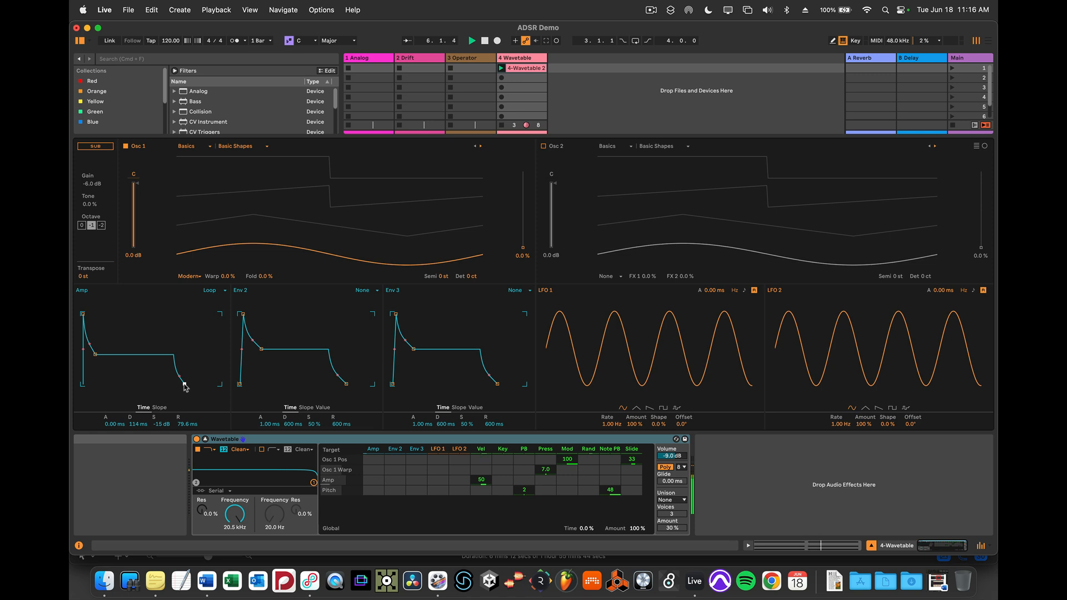
pyautogui.moveTo(96, 357); pyautogui.dragTo(169, 319)
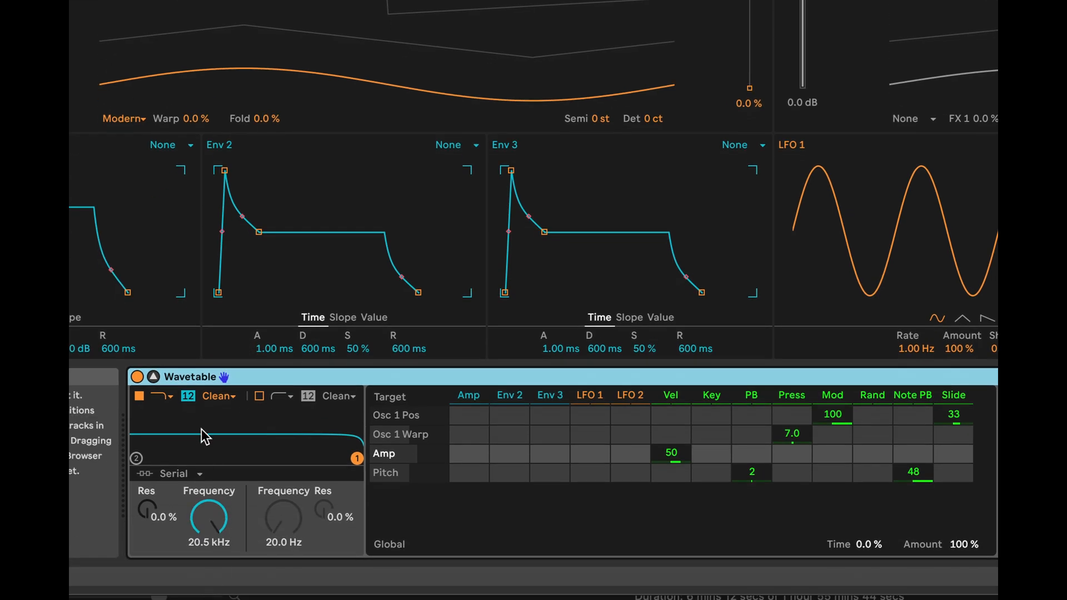
# Lower Wavetable's Filter 1 frequency to about 994 Hz and raise its resonance to about 34 %.
pyautogui.moveTo(216, 517); pyautogui.dragTo(216, 559)
pyautogui.moveTo(158, 512); pyautogui.dragTo(158, 480)
pyautogui.moveTo(216, 535)
pyautogui.mouseDown()
pyautogui.moveTo(217, 547)
pyautogui.moveTo(216, 517)
pyautogui.moveTo(217, 560)
pyautogui.moveTo(217, 545)
pyautogui.mouseUp()
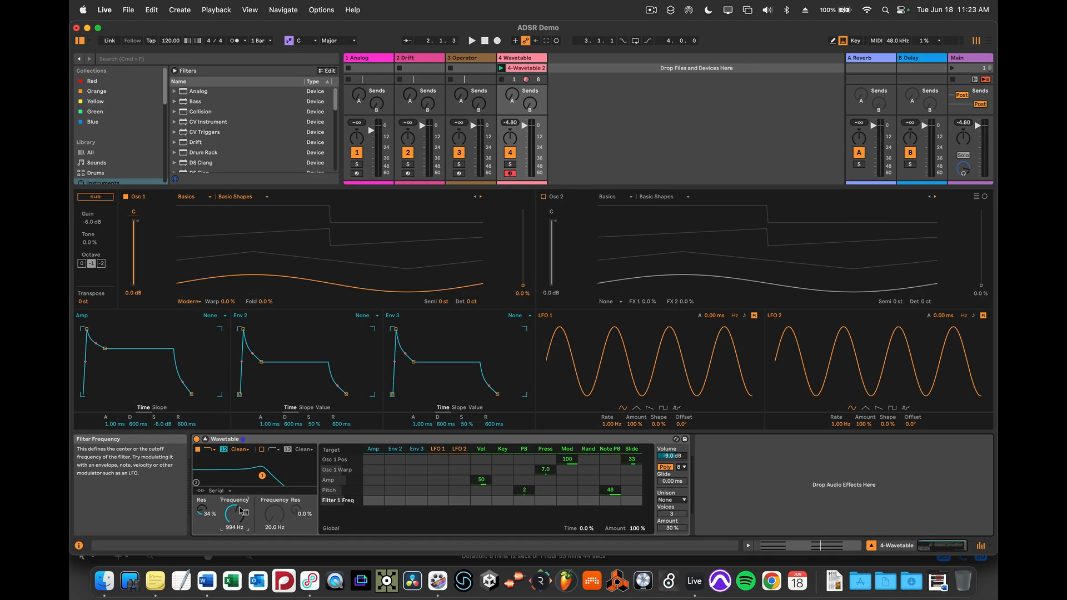
# Open the Wavetable clip in the note editor and play it to hear the filtered sound.
pyautogui.doubleClick(530, 68)
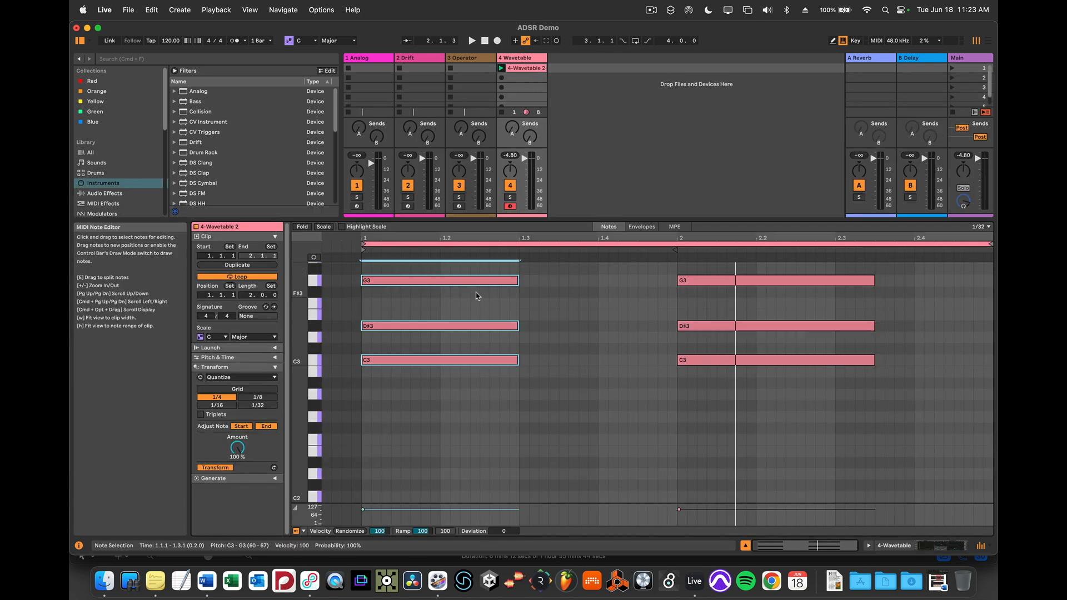
pyautogui.press('space')
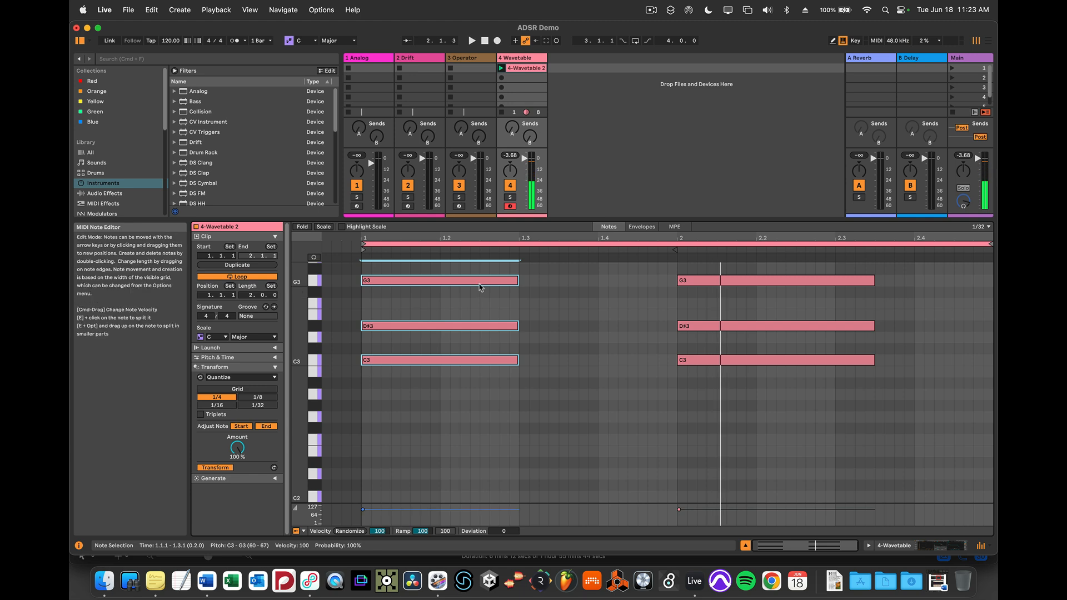
# Return to the Wavetable device view and change oscillator 1's wavetable to Saw Dual 1.
pyautogui.hotkey('shift', 'Tab')
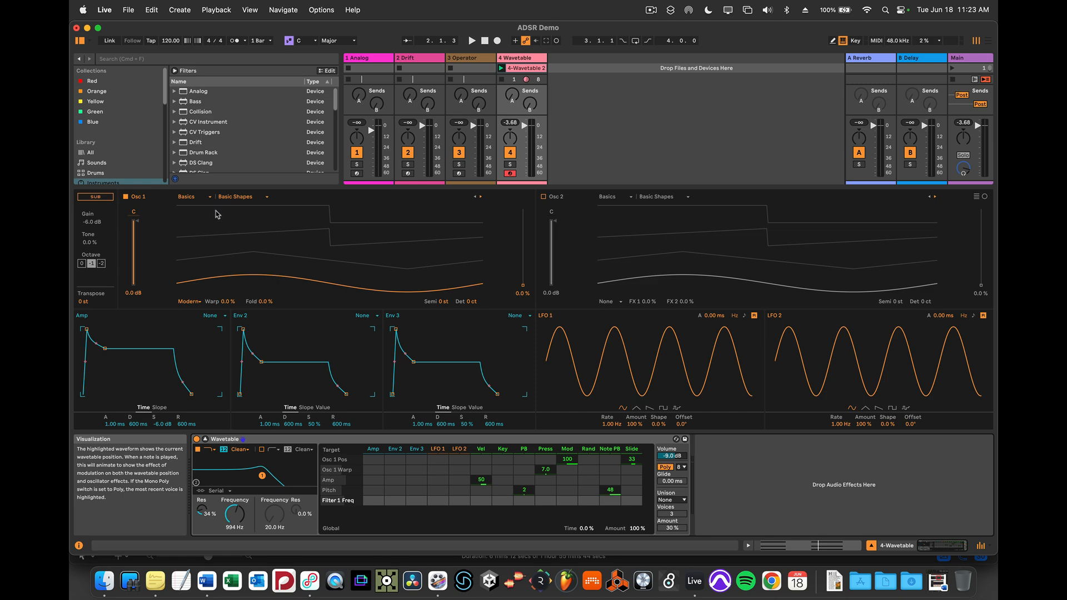
pyautogui.click(265, 197)
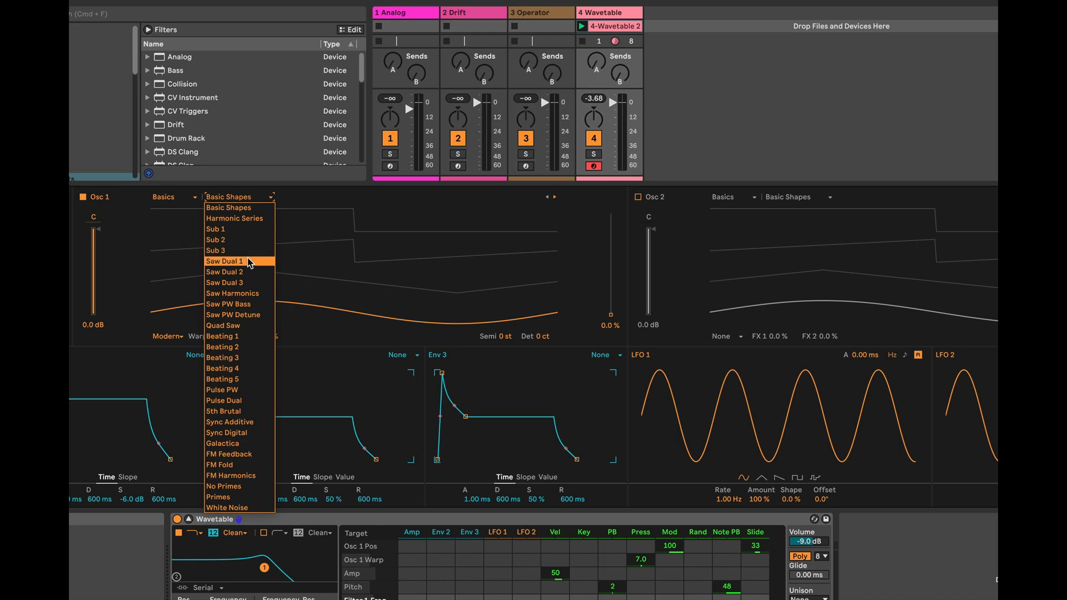
pyautogui.click(250, 263)
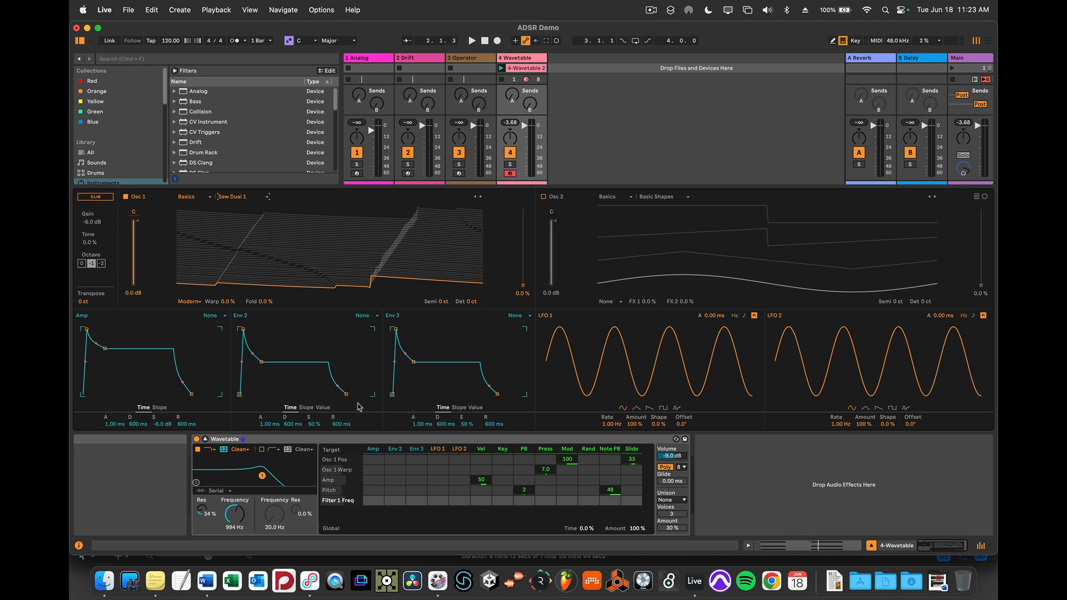
# Play the clip, adjust Filter 1 to 44 % resonance and 162 Hz, and modulate its frequency with Env 2 at 100.
pyautogui.press('space')
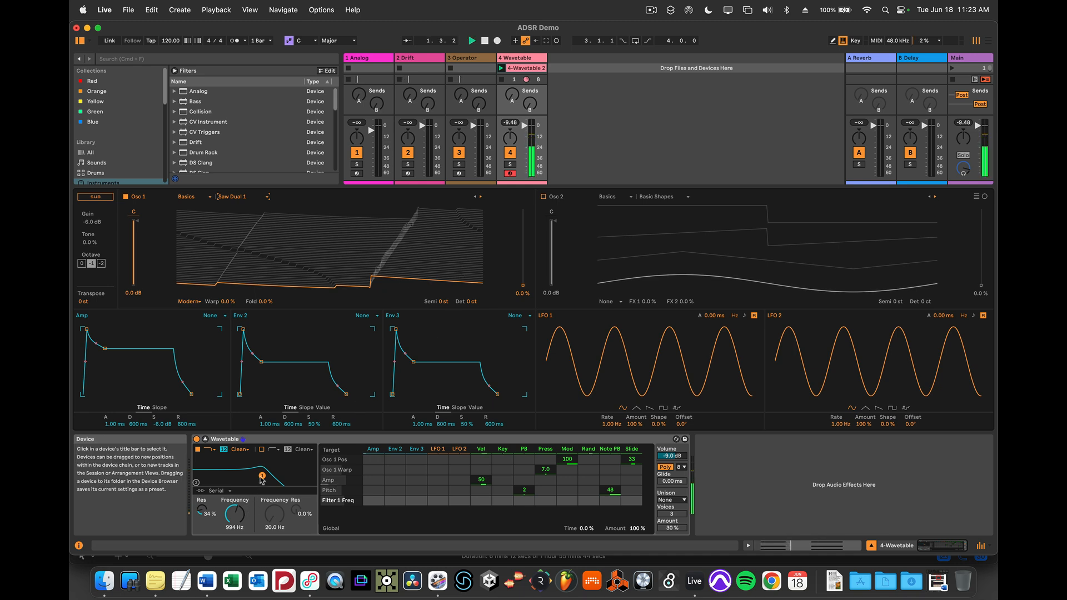
pyautogui.moveTo(263, 477); pyautogui.dragTo(289, 477)
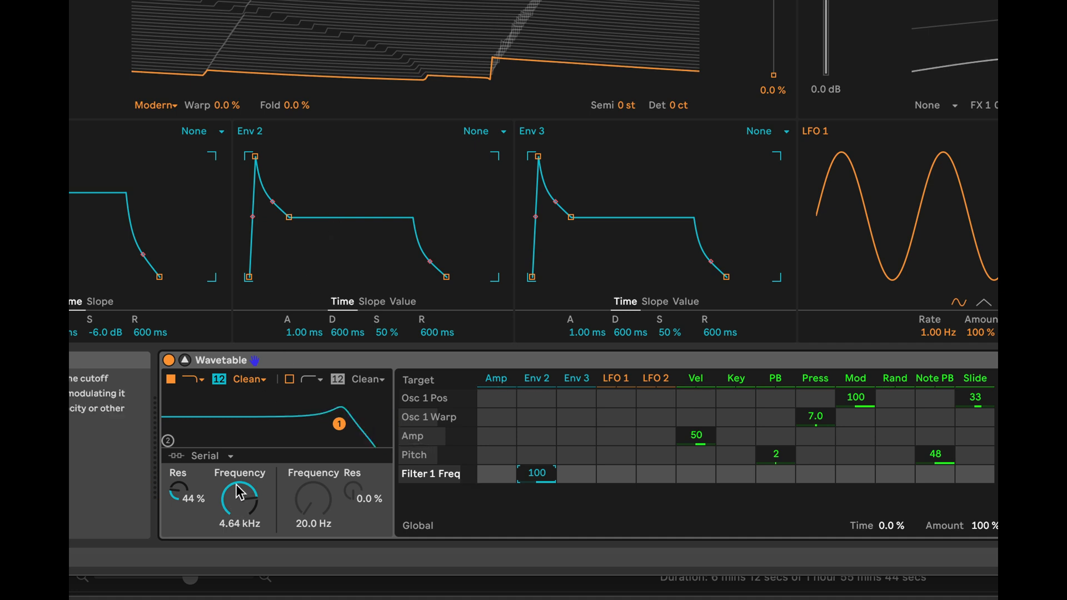
pyautogui.moveTo(239, 492); pyautogui.dragTo(239, 546)
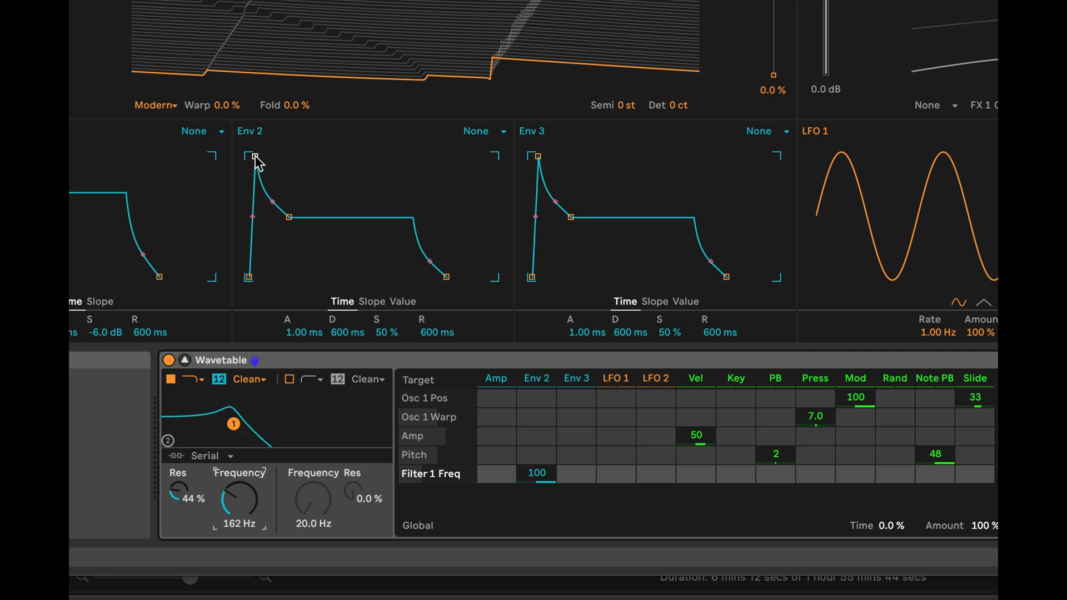
# Try Env 2 attack times of 4.67 s and 664 ms, with decay at 2.07 ms and sustain at 26 %.
pyautogui.moveTo(256, 156); pyautogui.dragTo(305, 158)
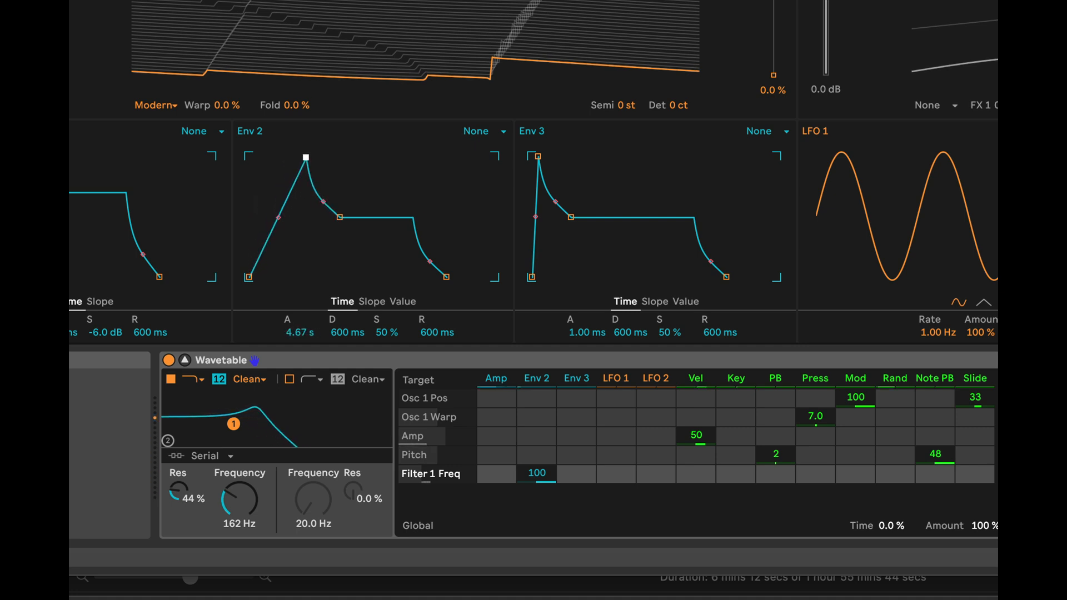
pyautogui.moveTo(305, 158); pyautogui.dragTo(284, 158)
pyautogui.moveTo(317, 217); pyautogui.dragTo(290, 245)
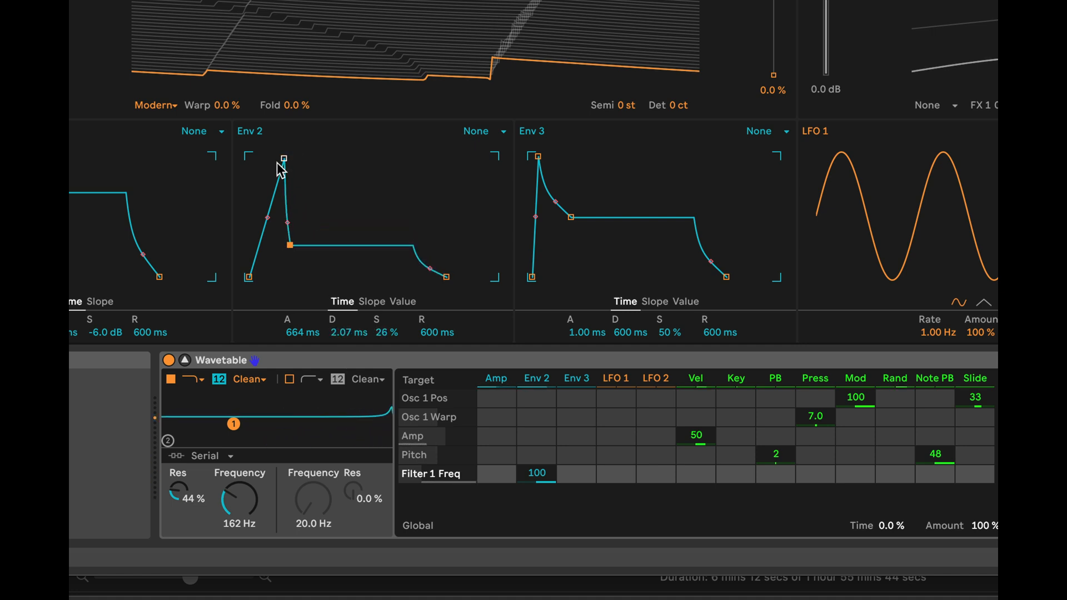
# Set Env 2 to 0.00 ms attack, 1.13 s decay, 23 % sustain and 5.01 s release, and switch it to Loop mode.
pyautogui.moveTo(286, 162); pyautogui.dragTo(249, 157)
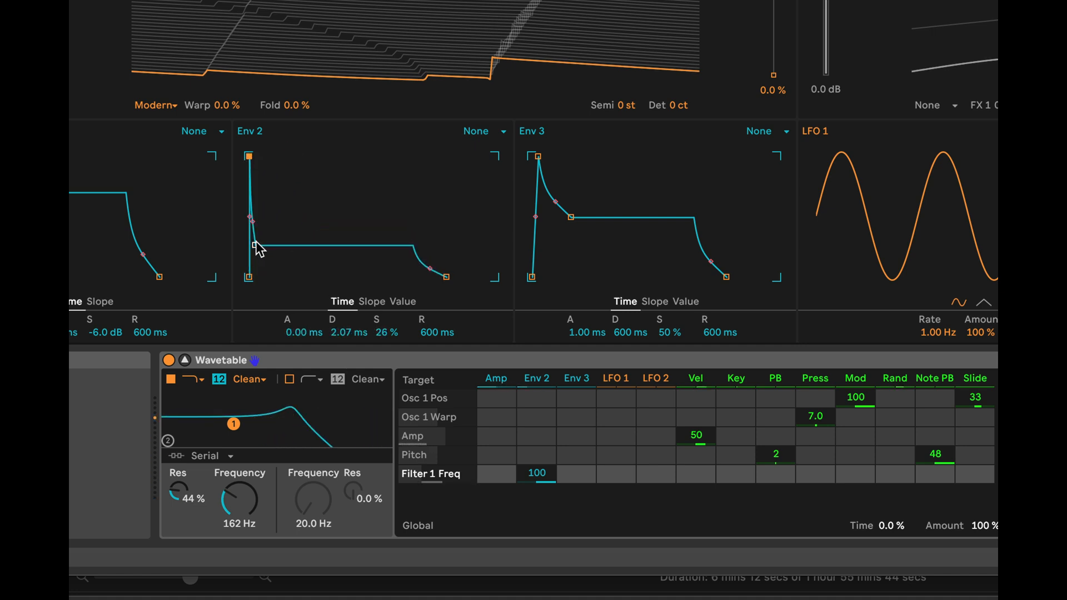
pyautogui.moveTo(258, 245); pyautogui.dragTo(289, 249)
pyautogui.moveTo(446, 276); pyautogui.dragTo(471, 277)
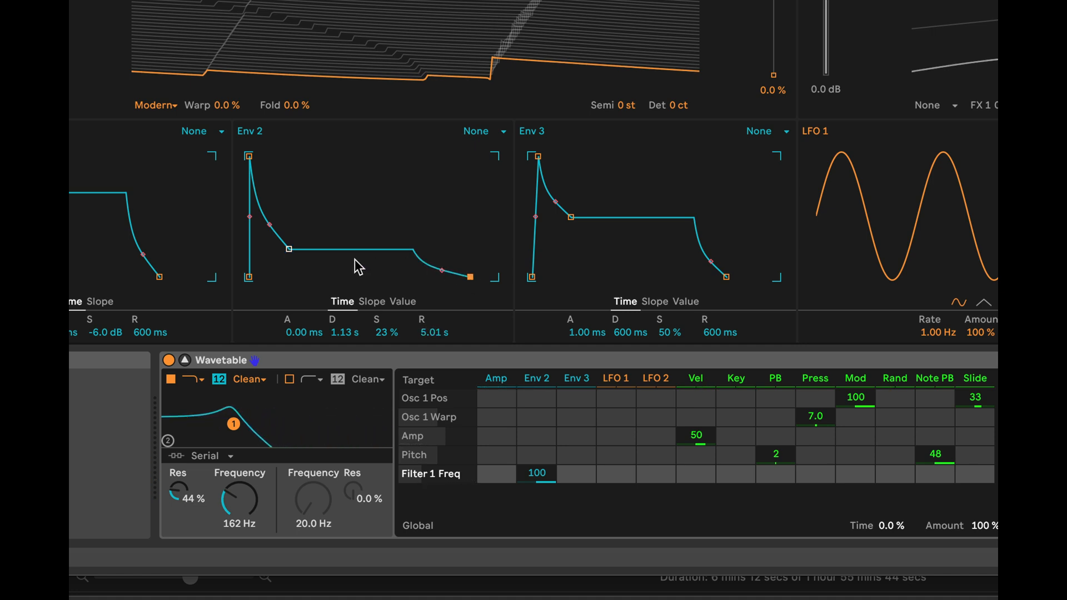
pyautogui.click(495, 133)
pyautogui.click(482, 173)
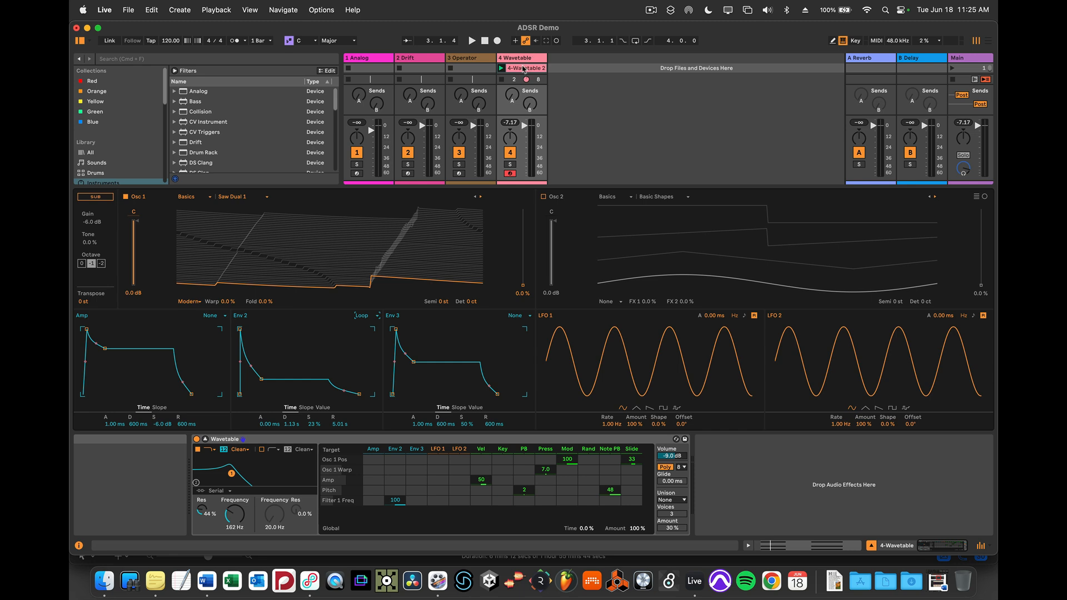
# Open the Wavetable clip in the note editor and delete the three-note chord in bar 2.
pyautogui.click(523, 68)
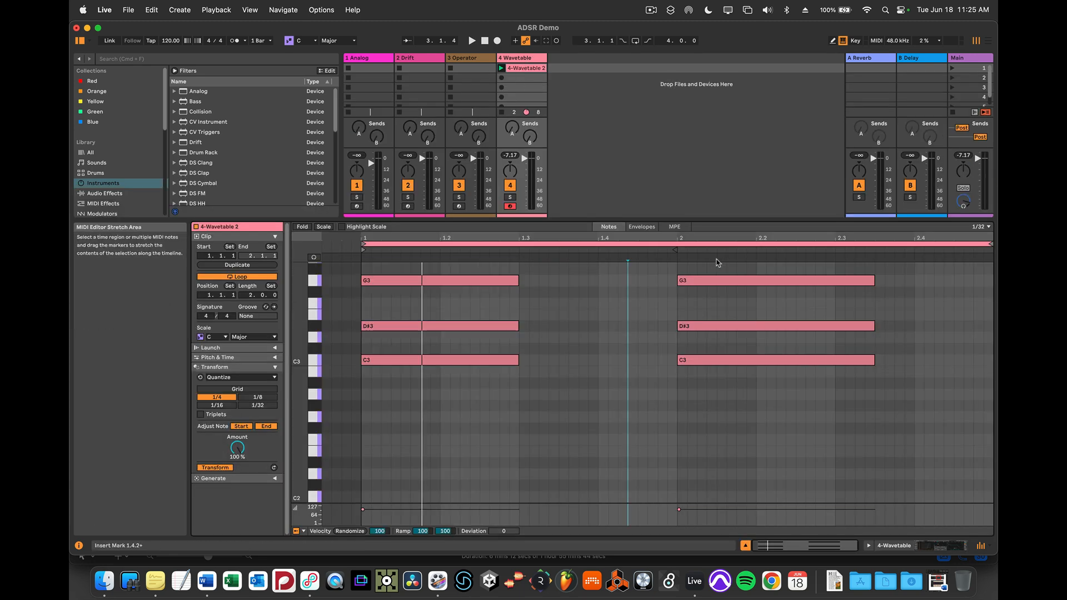
pyautogui.moveTo(720, 303); pyautogui.dragTo(734, 409)
pyautogui.click(731, 425)
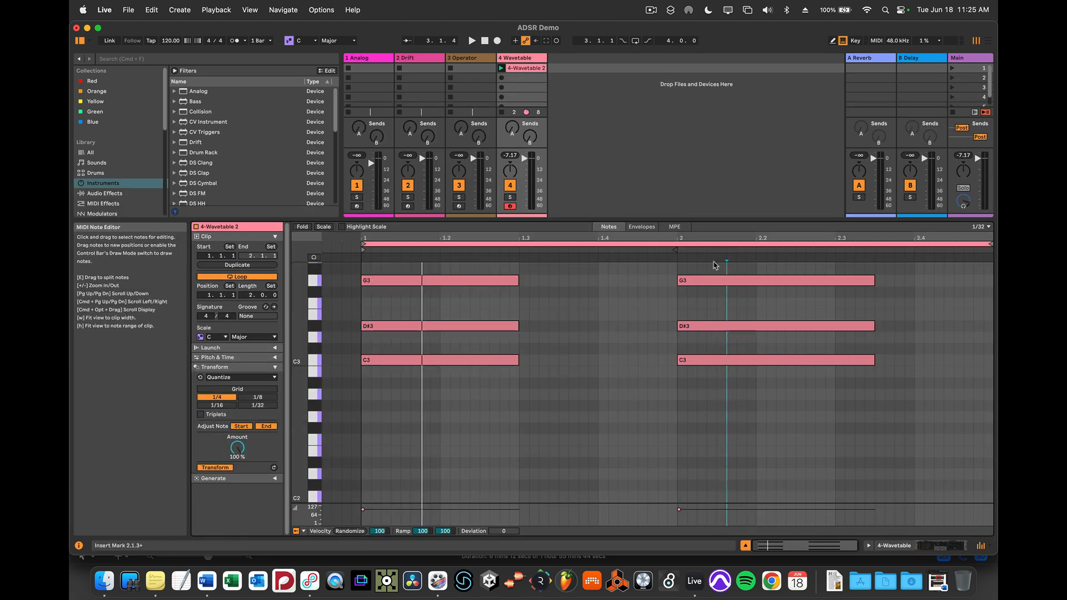
pyautogui.moveTo(715, 266); pyautogui.dragTo(746, 395)
pyautogui.click(758, 374)
pyautogui.moveTo(757, 337); pyautogui.dragTo(749, 298)
pyautogui.press('Delete')
pyautogui.click(751, 283)
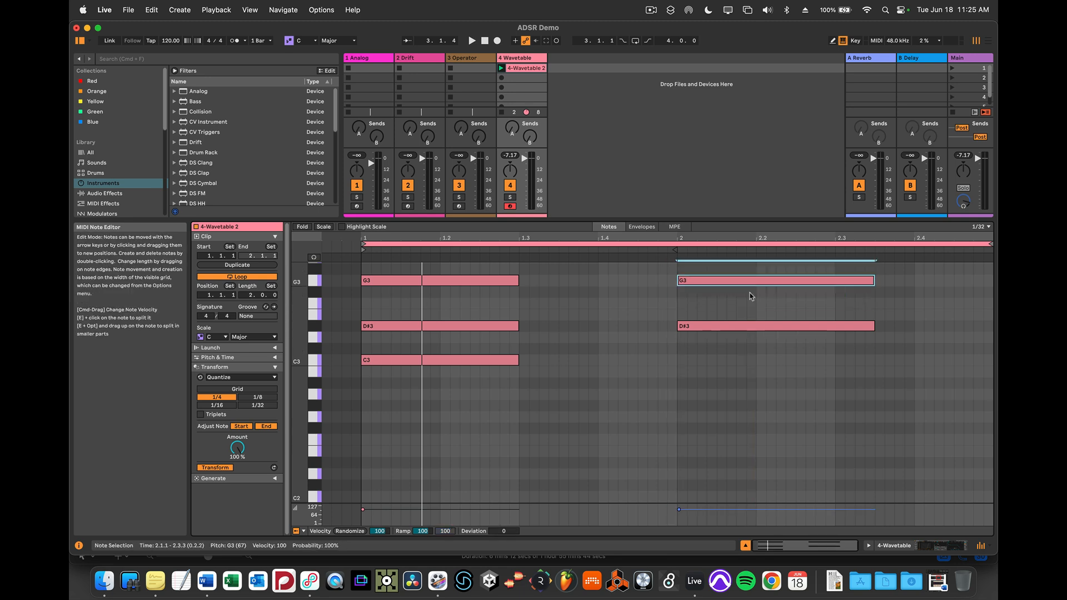
pyautogui.press('Delete')
pyautogui.click(757, 329)
pyautogui.press('Delete')
# Extend the remaining chord to the end of bar 2 and lengthen the clip and its loop to 8 bars.
pyautogui.moveTo(384, 266); pyautogui.dragTo(518, 397)
pyautogui.moveTo(516, 358); pyautogui.dragTo(992, 359)
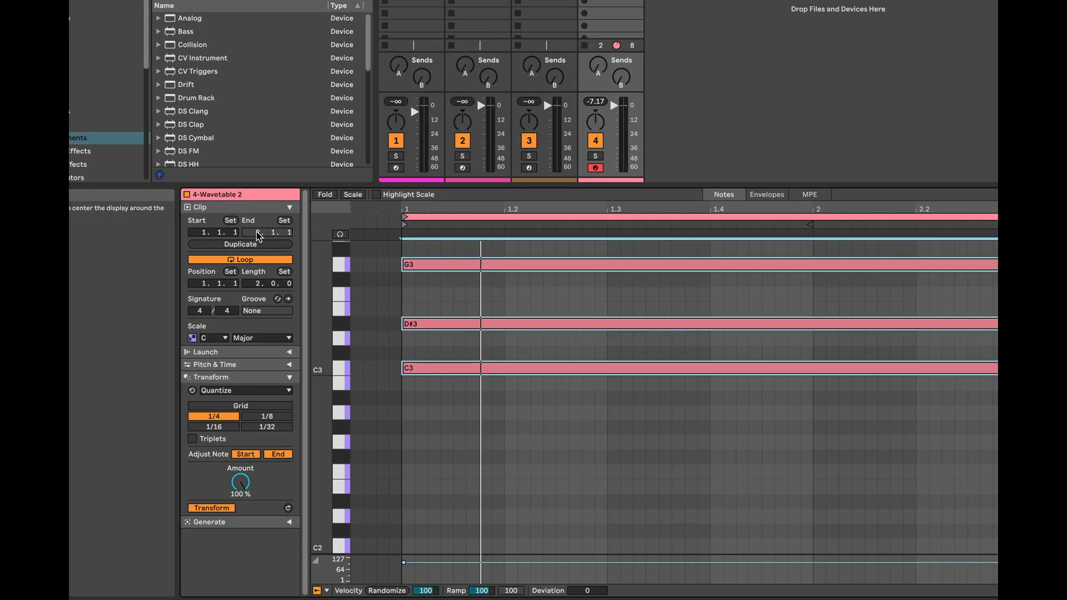
pyautogui.click(259, 233)
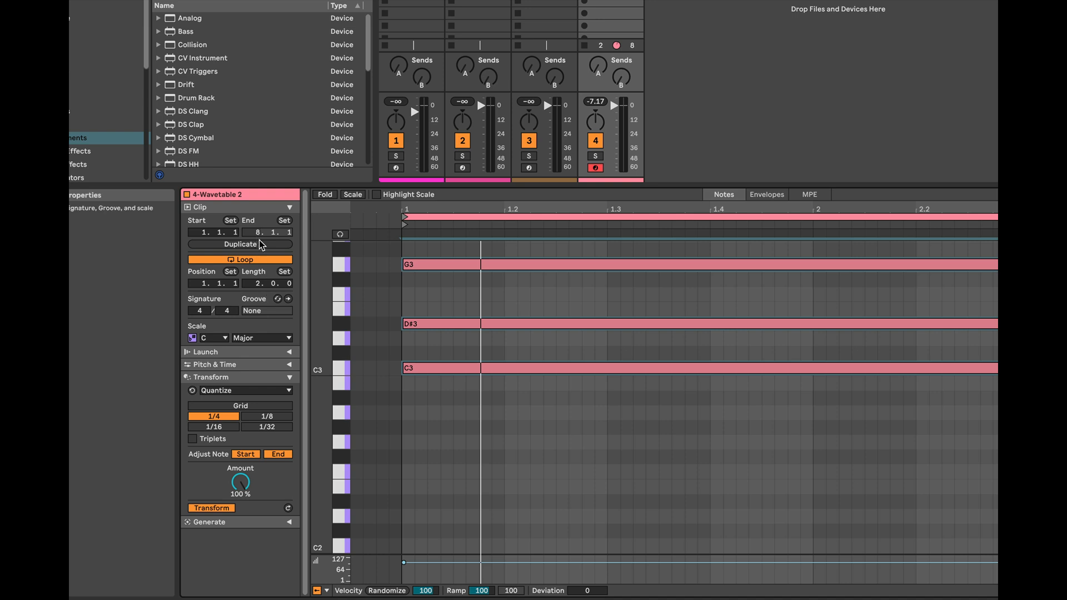
pyautogui.moveTo(256, 283); pyautogui.dragTo(256, 254)
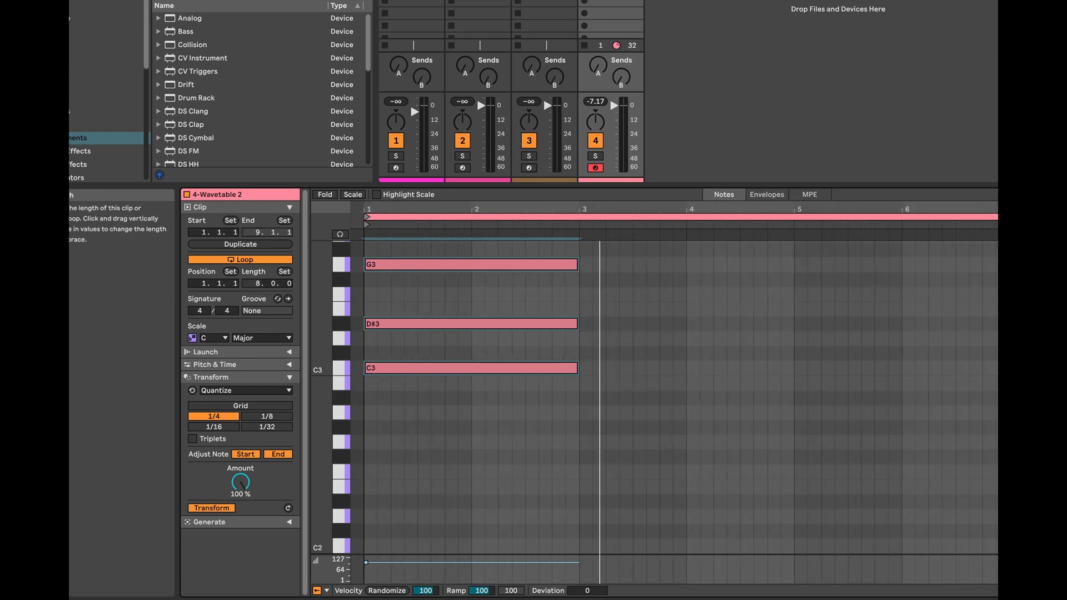
# Stretch all three chord notes to the end of bar 8 so they fill the clip.
pyautogui.doubleClick(546, 250)
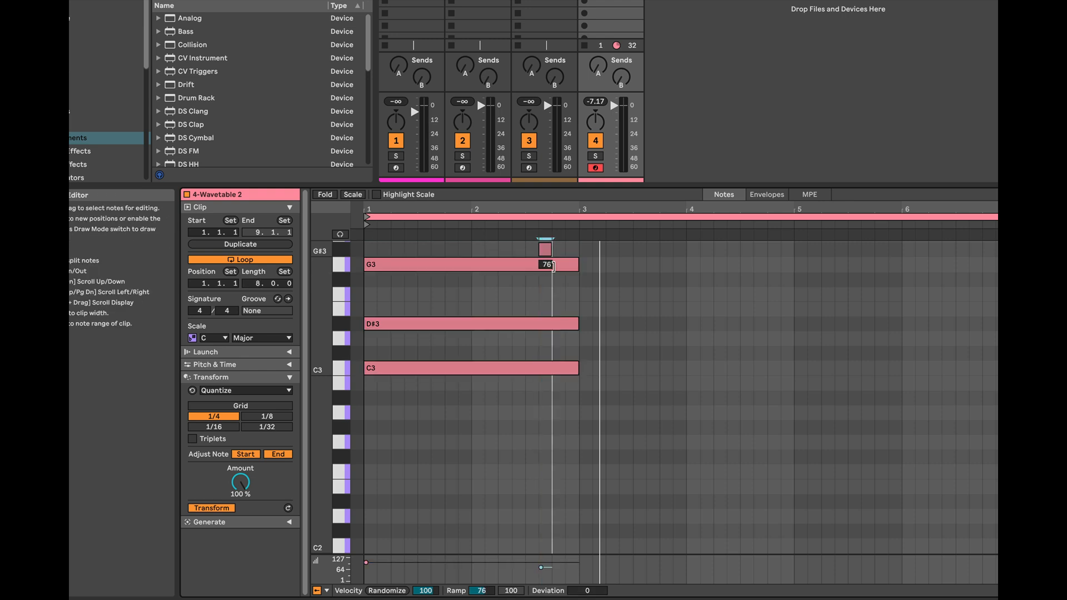
pyautogui.doubleClick(555, 248)
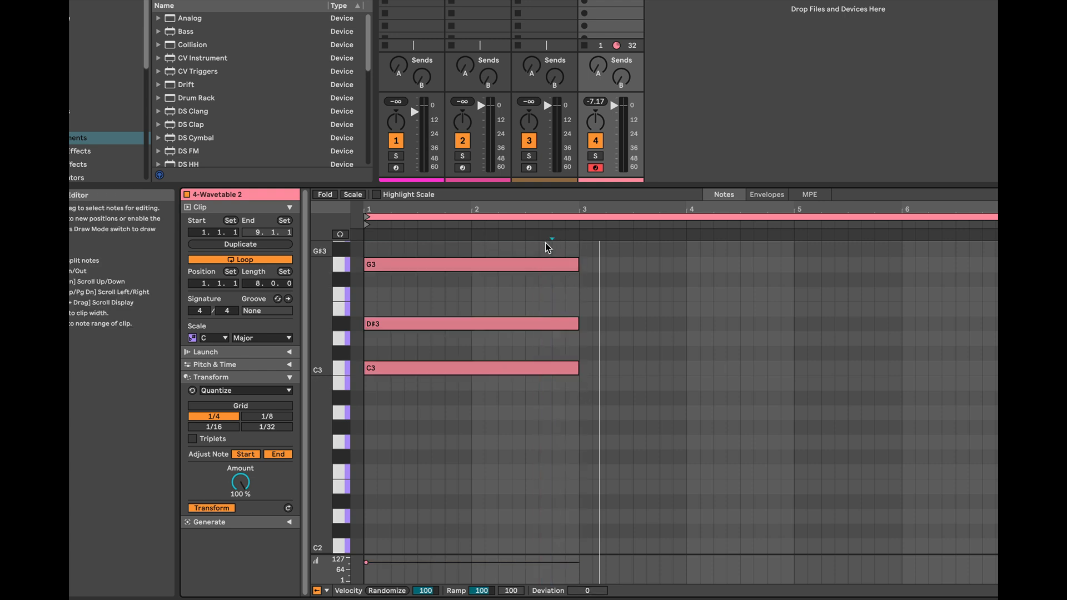
pyautogui.moveTo(543, 246); pyautogui.dragTo(995, 324)
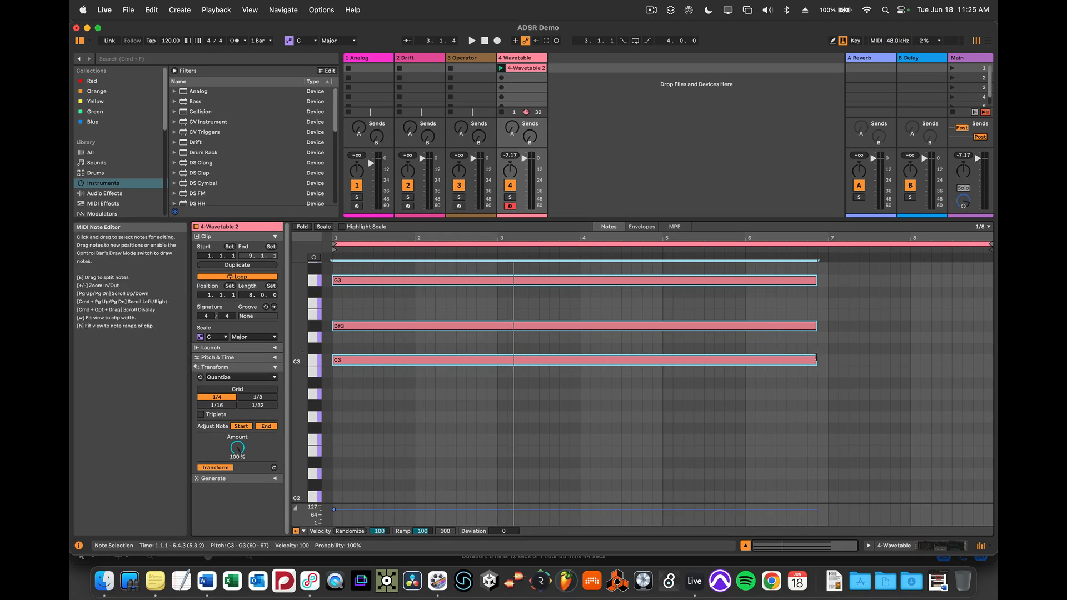
pyautogui.moveTo(817, 357); pyautogui.dragTo(992, 350)
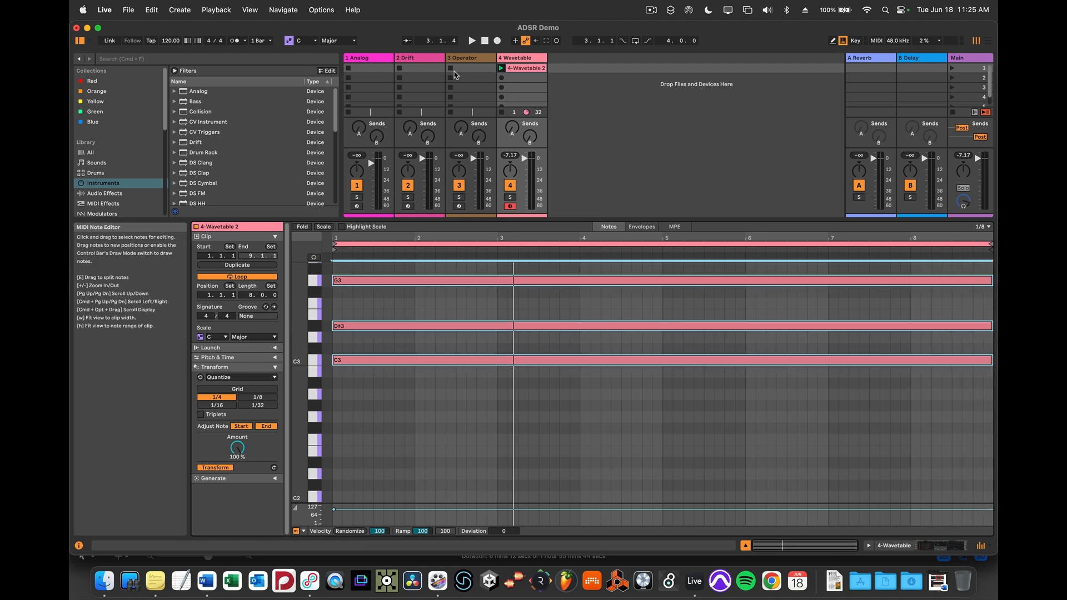
# Play the clip from the device view while tightening looping Env 2 to 105 ms decay, 42 % sustain and 1.50 ms release.
pyautogui.press('space')
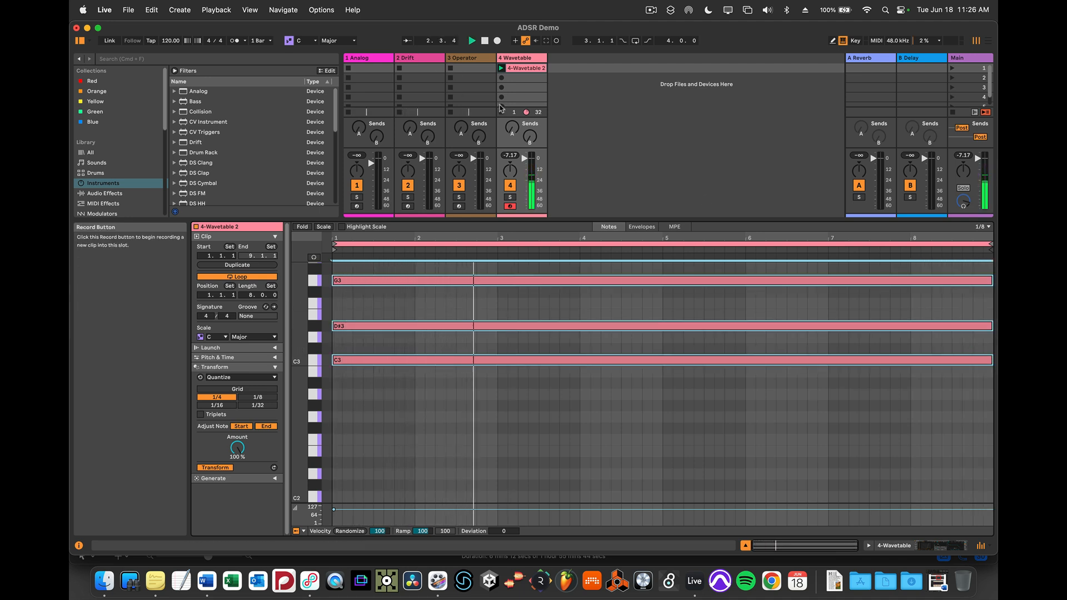
pyautogui.hotkey('shift', 'Tab')
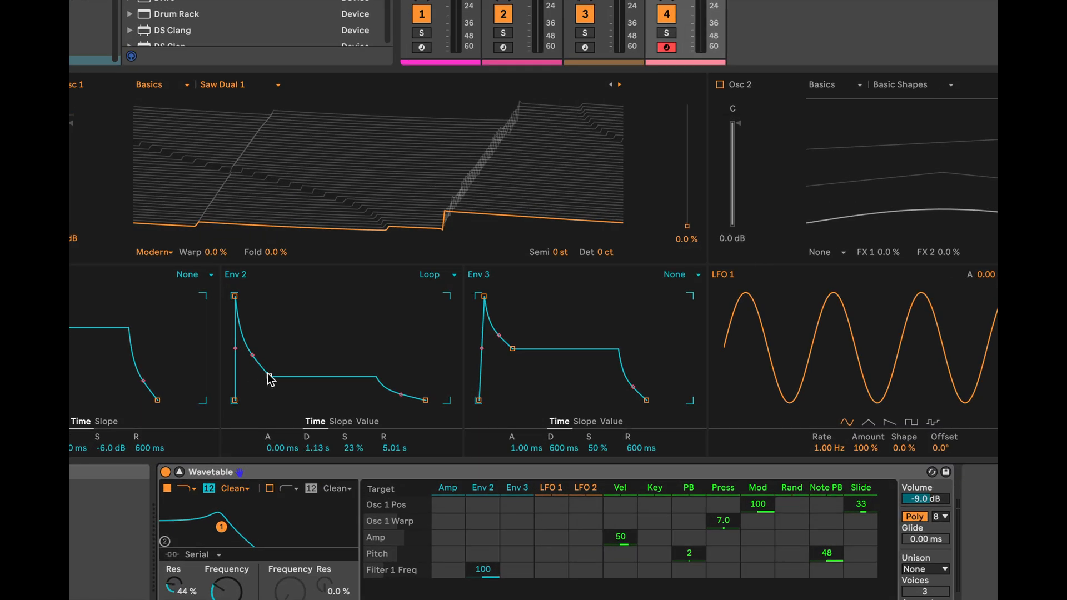
pyautogui.moveTo(269, 377); pyautogui.dragTo(260, 351)
pyautogui.moveTo(425, 401); pyautogui.dragTo(396, 399)
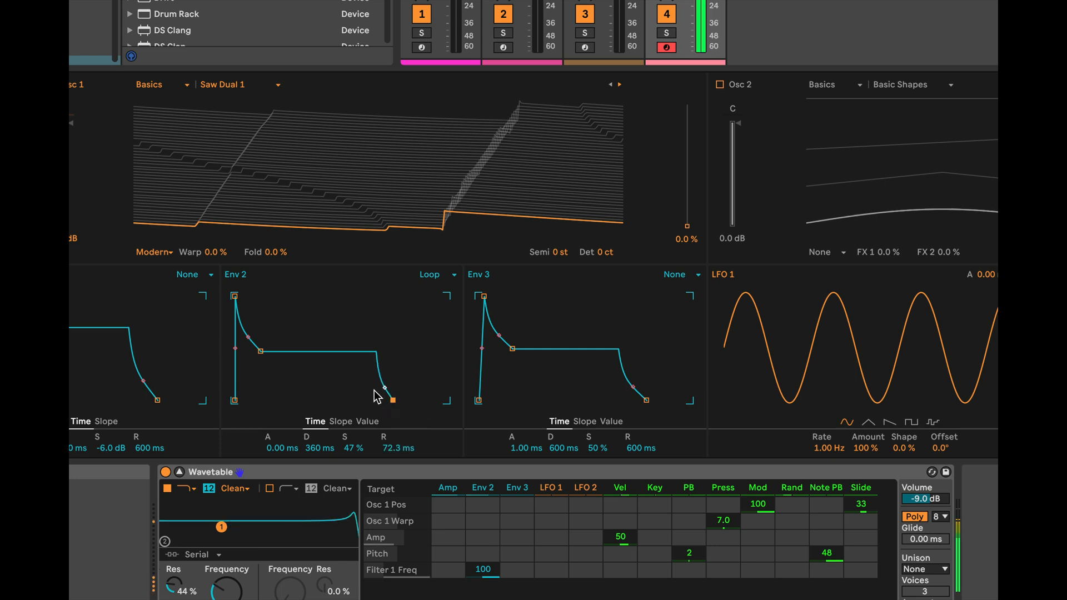
pyautogui.moveTo(261, 352); pyautogui.dragTo(254, 356)
pyautogui.moveTo(393, 401); pyautogui.dragTo(392, 401)
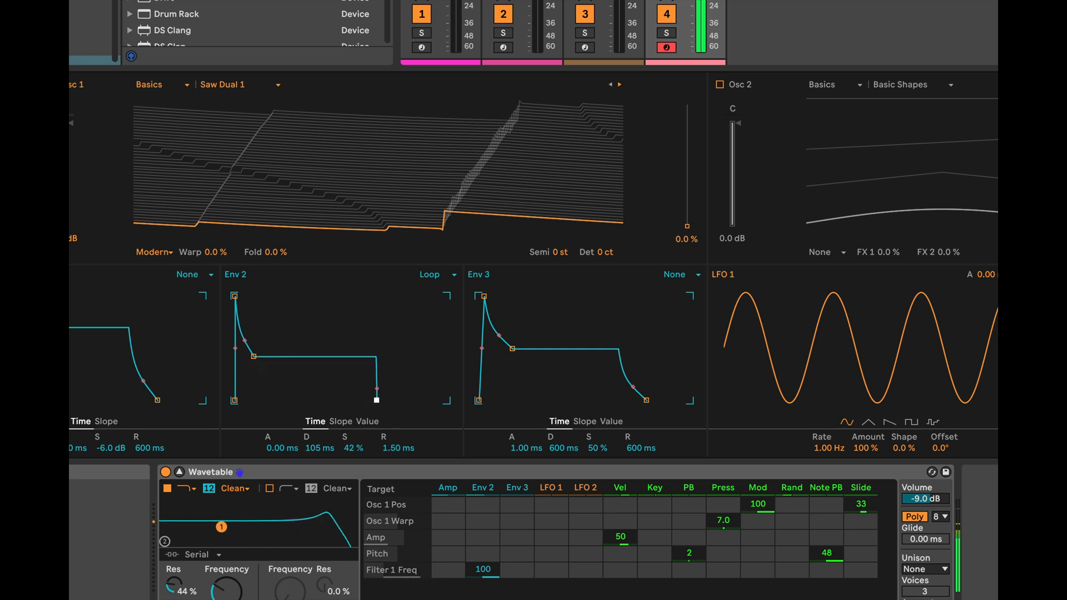
# Reshape looping Env 2 to 147 ms attack, 23.9 ms decay, 40 % sustain and 125 ms release.
pyautogui.moveTo(255, 357); pyautogui.dragTo(274, 346)
pyautogui.moveTo(235, 297); pyautogui.dragTo(255, 296)
pyautogui.moveTo(295, 345); pyautogui.dragTo(269, 359)
pyautogui.moveTo(377, 398); pyautogui.dragTo(395, 398)
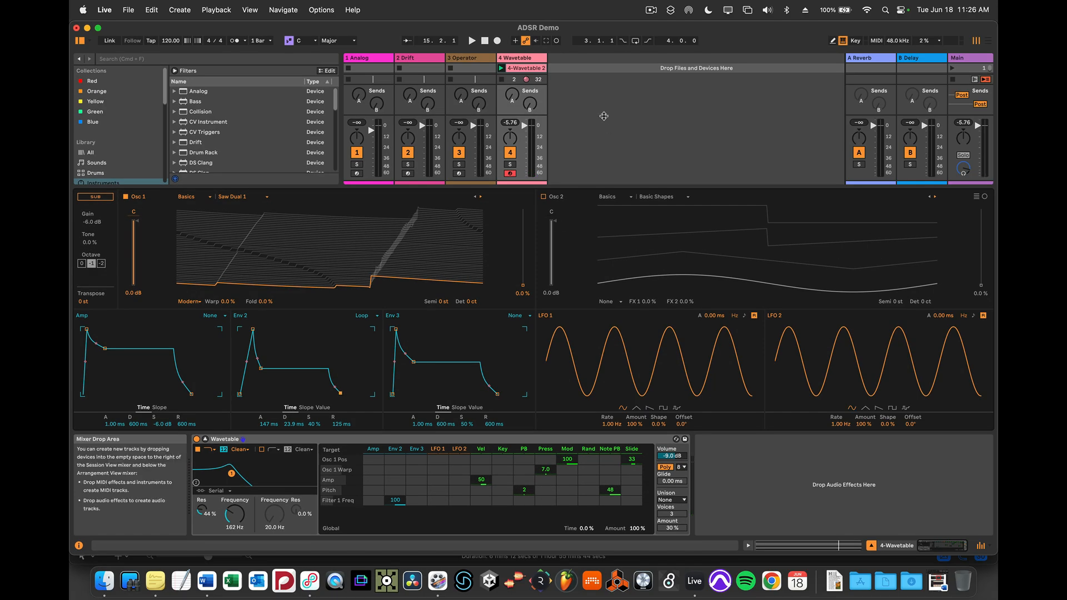
# Reopen the Wavetable clip's notes, transpose the whole chord down one octave and play it.
pyautogui.doubleClick(538, 69)
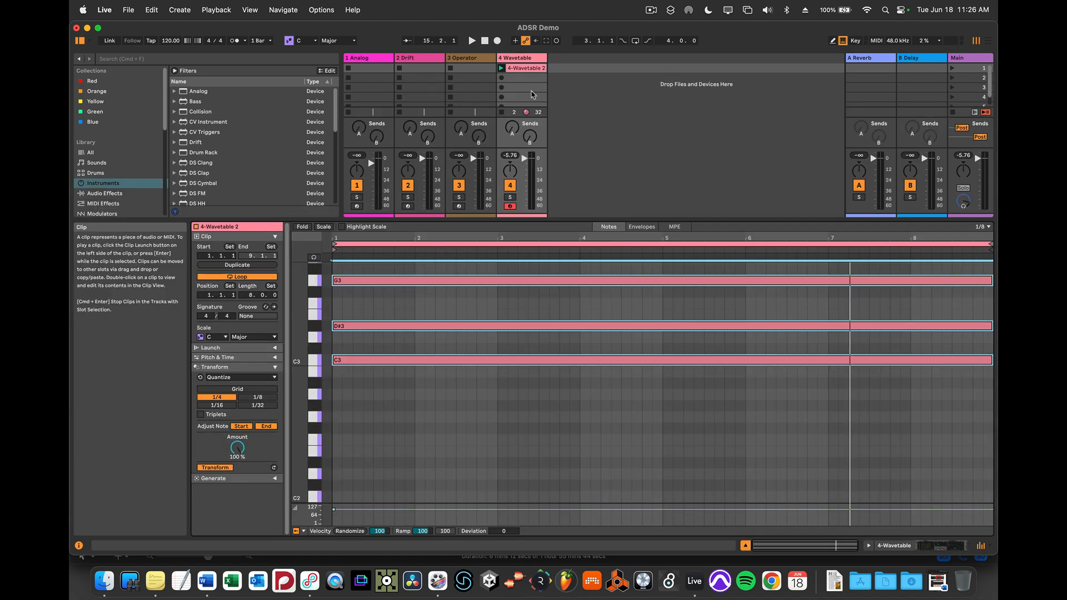
pyautogui.click(383, 263)
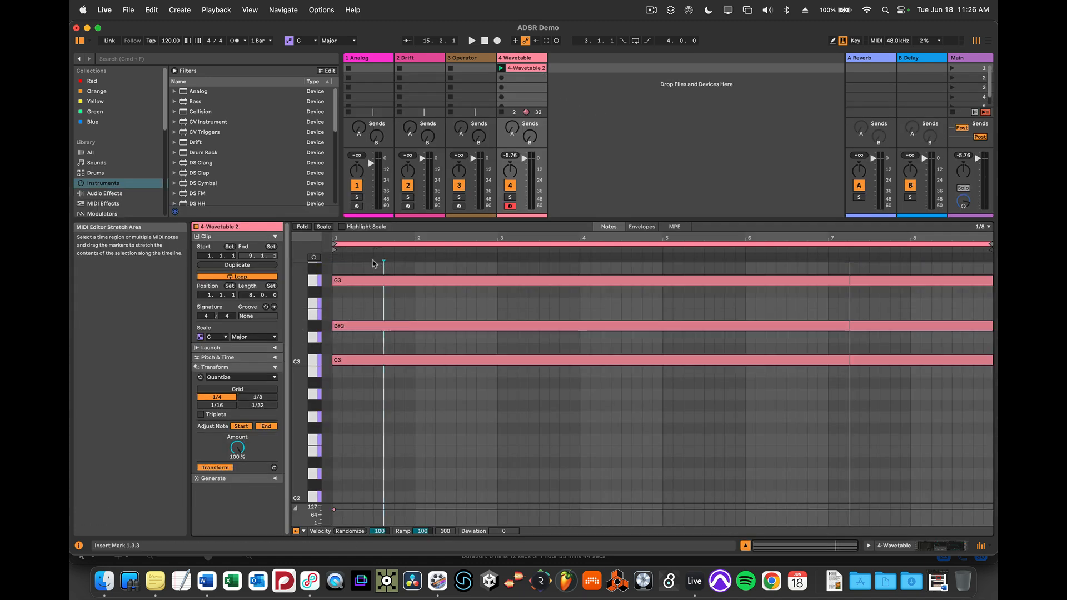
pyautogui.moveTo(363, 264); pyautogui.dragTo(405, 399)
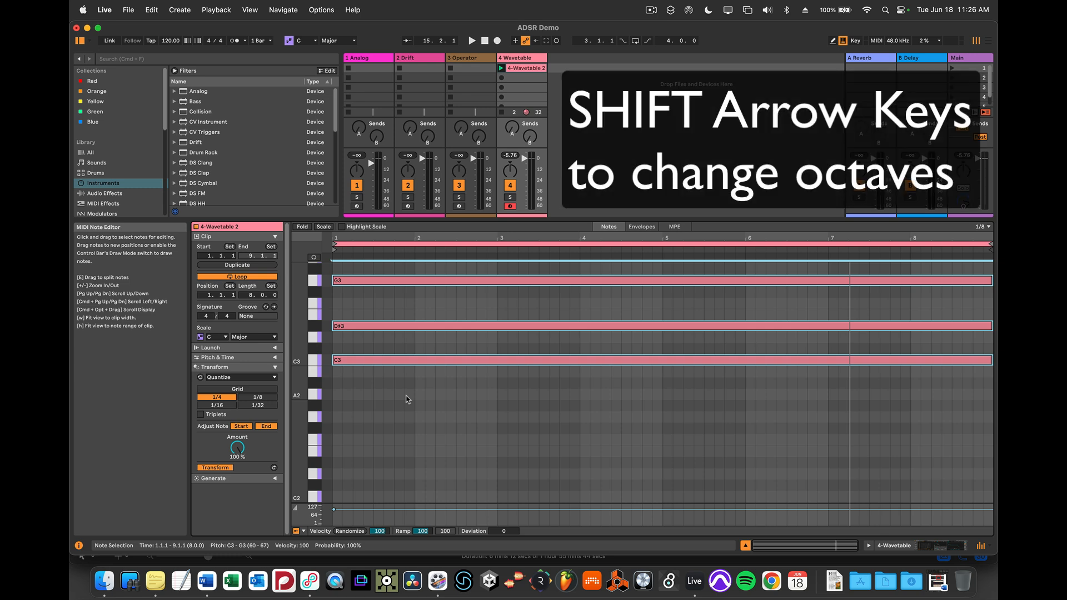
pyautogui.hotkey('shift', 'Down')
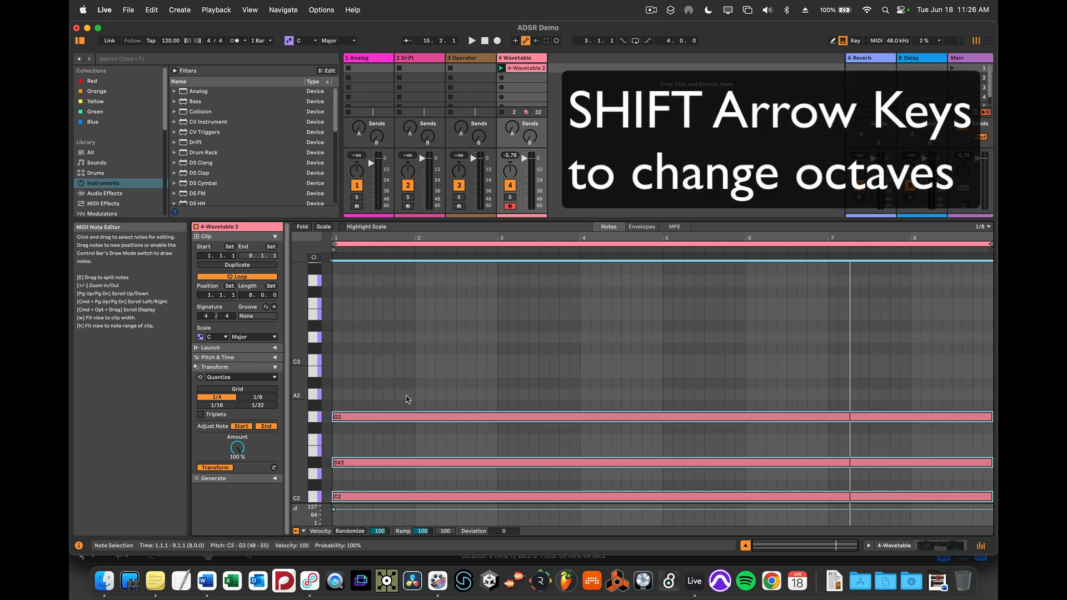
pyautogui.press('space')
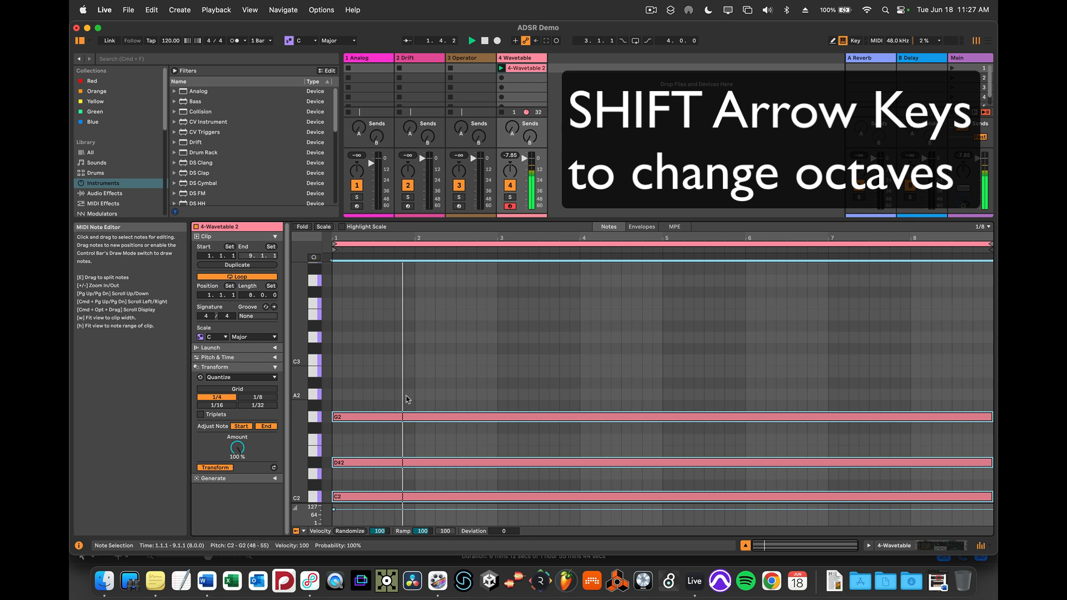
# Transpose the chord down another octave to C1, D#1 and G1, play it briefly and deselect the notes.
pyautogui.hotkey('shift', 'Down')
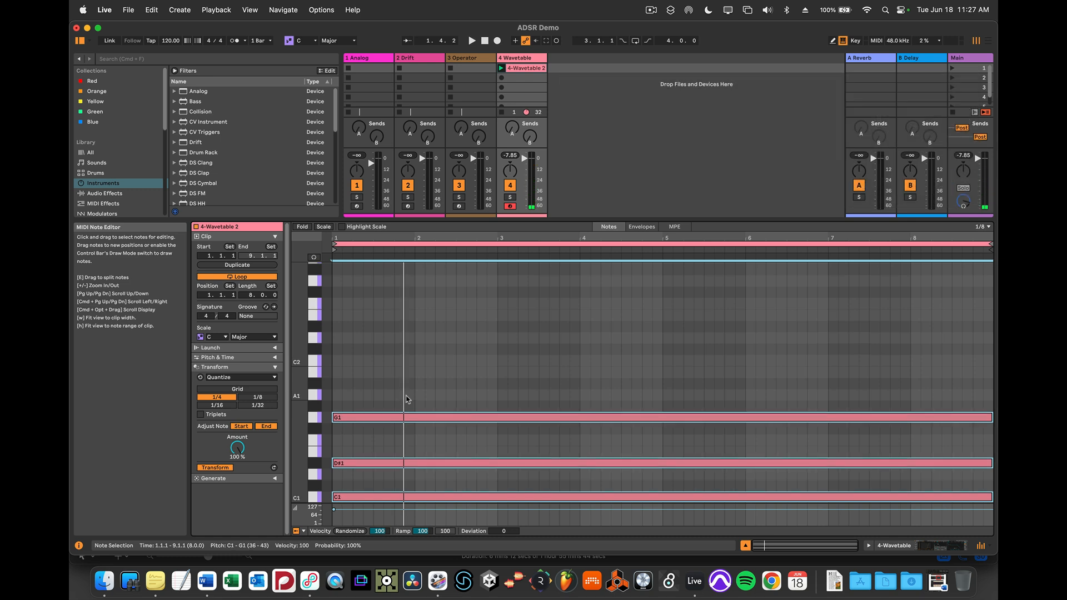
pyautogui.press('space')
pyautogui.press('space')
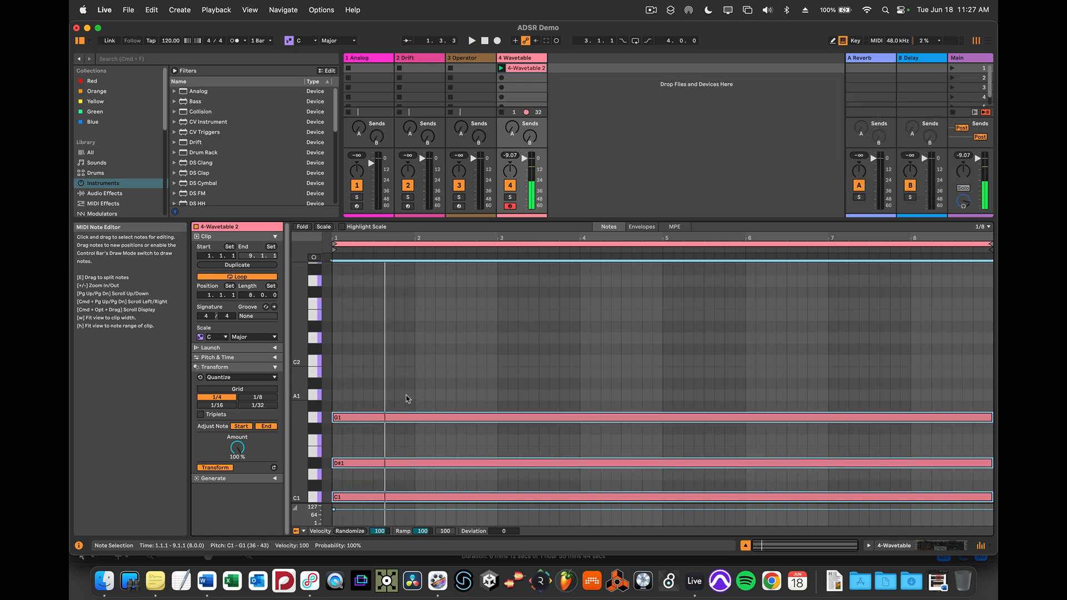
pyautogui.scroll(-5, 418, 392)
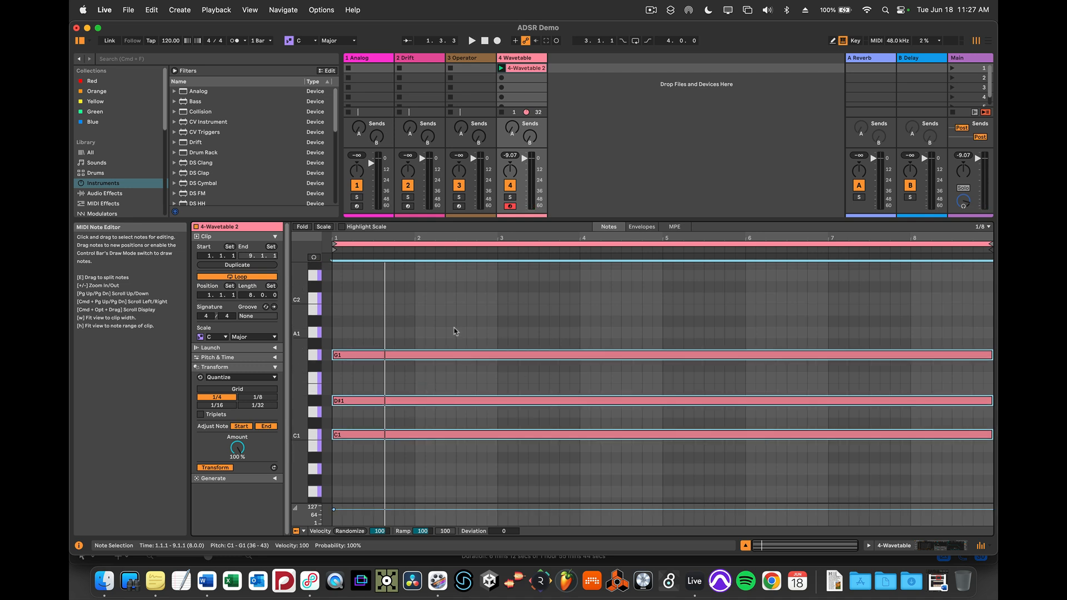
pyautogui.click(434, 325)
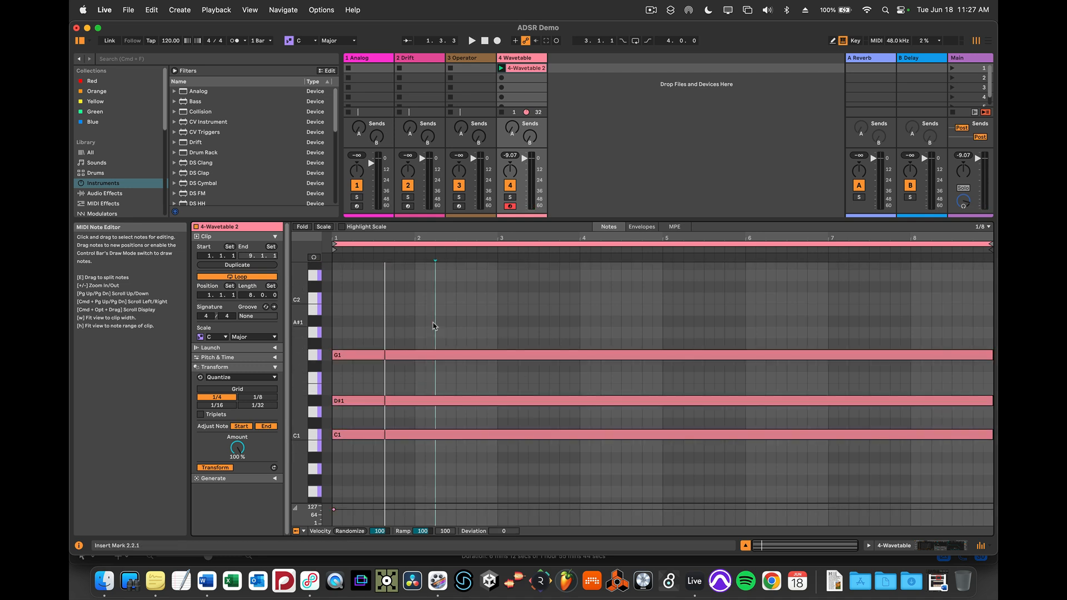
# Delete the D#1 note from the chord, leaving C1 and G1, and play the clip.
pyautogui.click(313, 403)
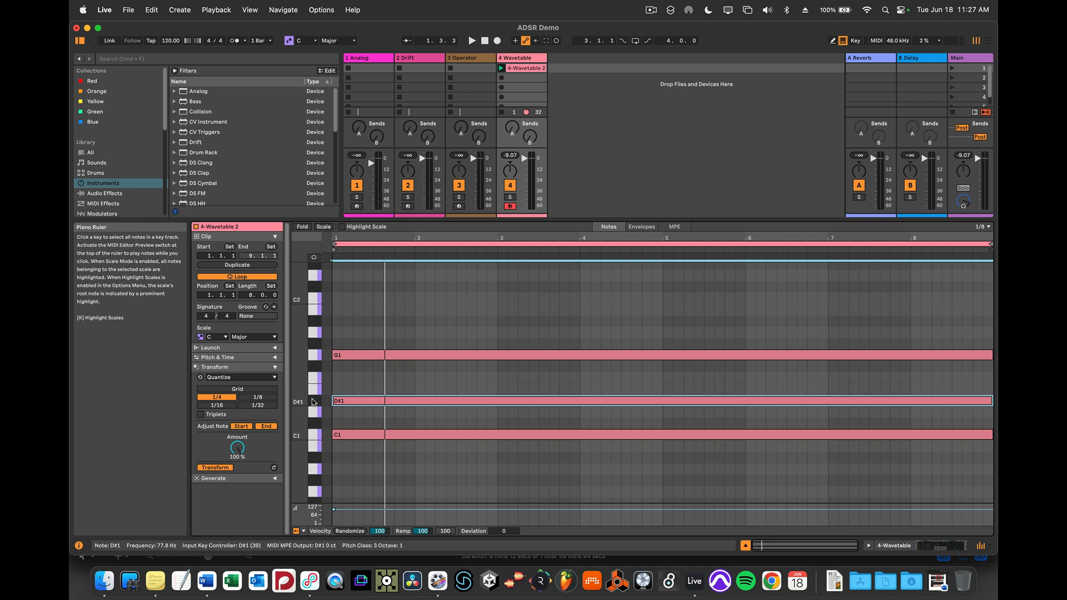
pyautogui.press('Delete')
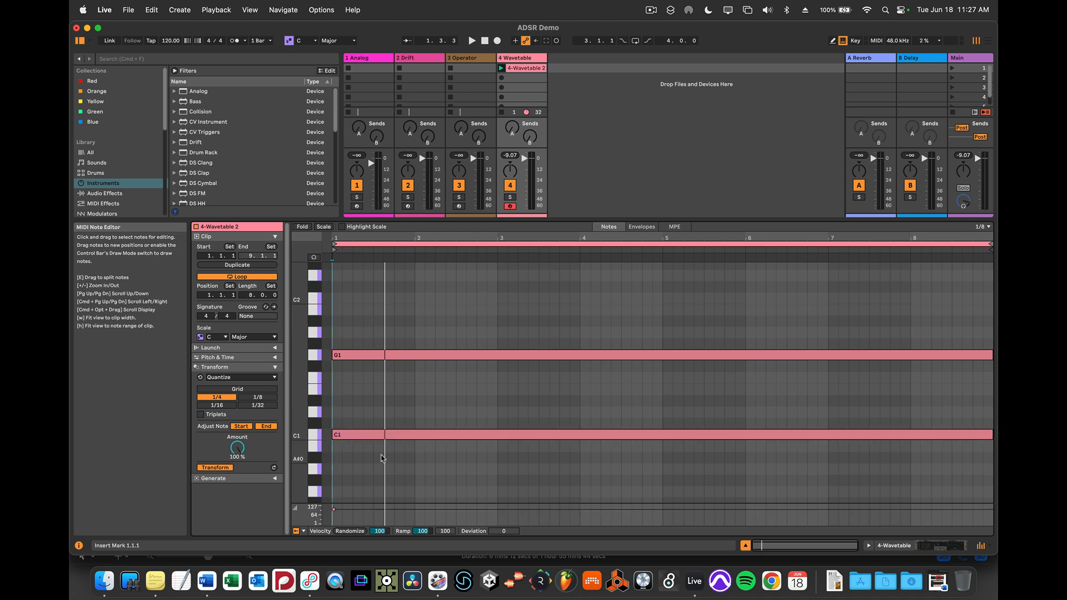
pyautogui.press('space')
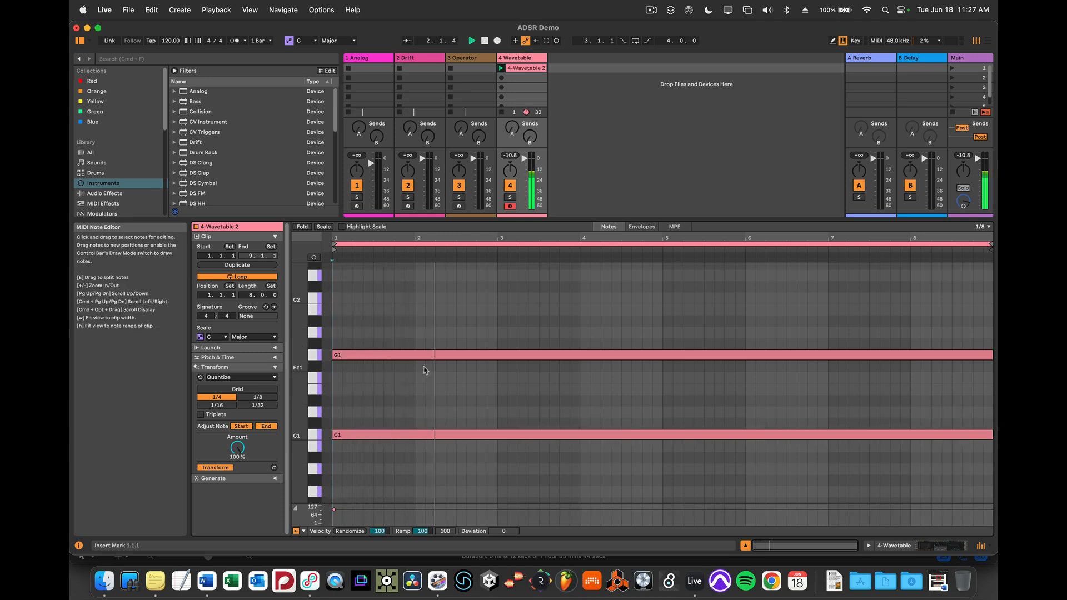
# Return to the device view and reshape looping Env 2 to 1.81 ms attack, 593 ms decay, 44 % sustain and 2.16 s release, then replay.
pyautogui.hotkey('shift', 'Tab')
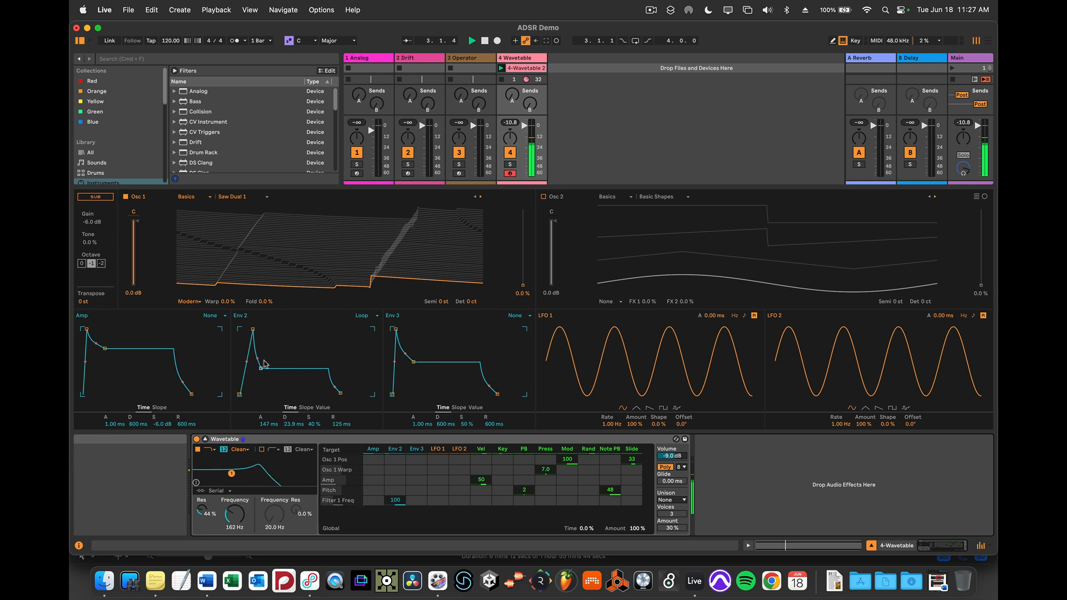
pyautogui.moveTo(261, 369); pyautogui.dragTo(344, 393)
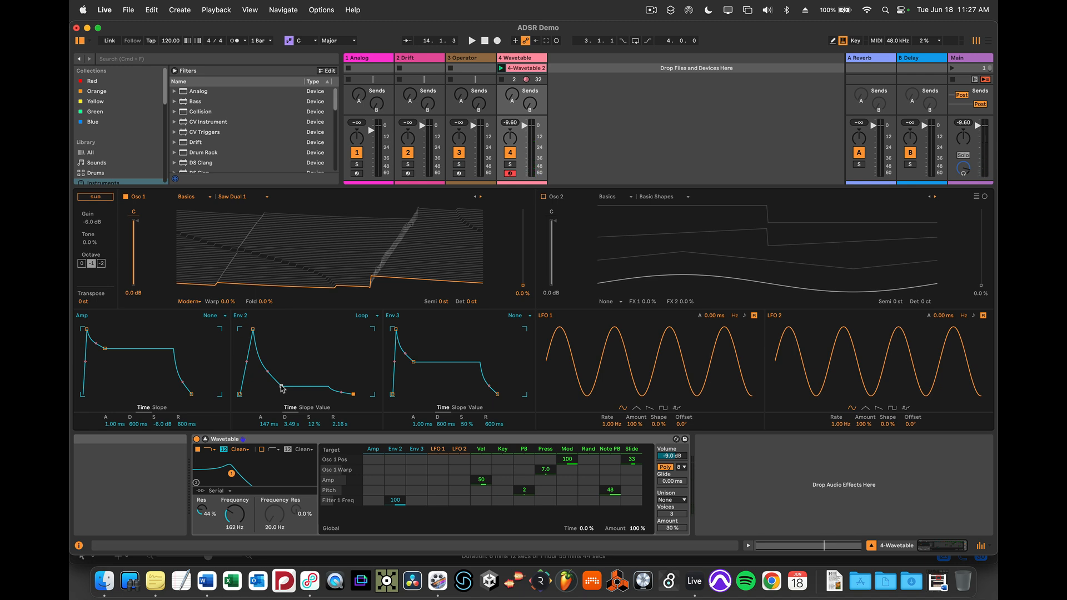
pyautogui.moveTo(253, 329); pyautogui.dragTo(243, 331)
pyautogui.press('space')
pyautogui.moveTo(271, 385); pyautogui.dragTo(262, 366)
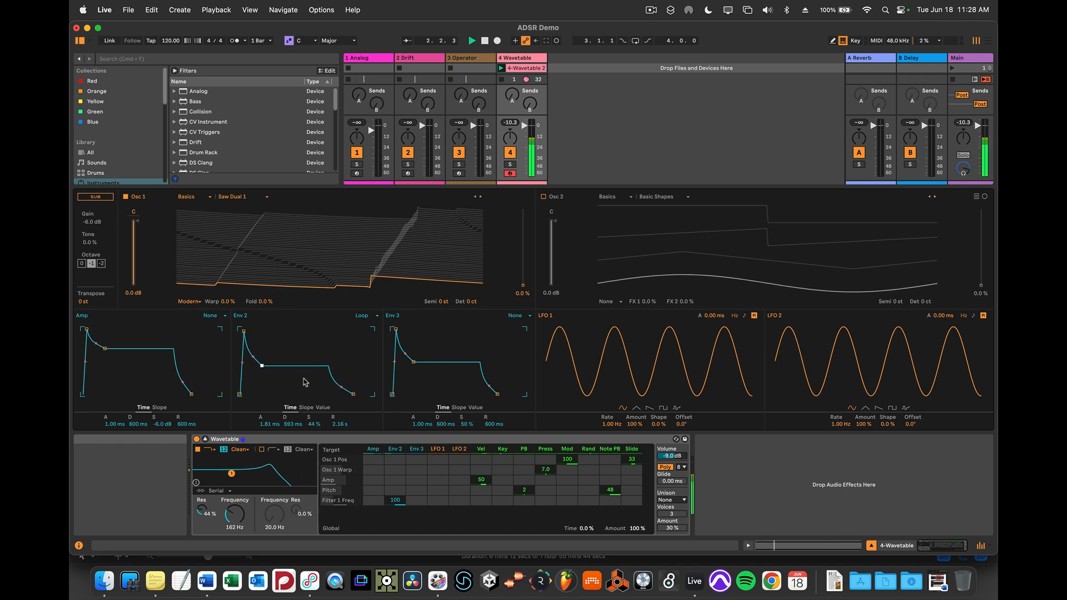
# During playback, set Env 2's release to 273 ms, bow its attack and decay curves outward, and lengthen the attack to 313 ms.
pyautogui.moveTo(353, 395); pyautogui.dragTo(343, 395)
pyautogui.moveTo(253, 357); pyautogui.dragTo(252, 338)
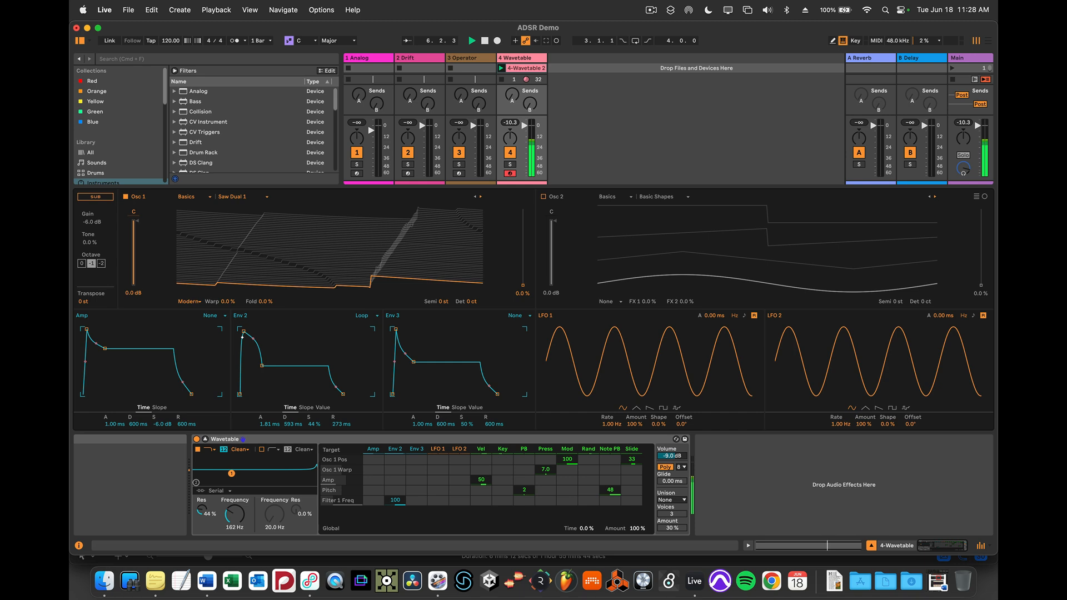
pyautogui.moveTo(242, 336); pyautogui.dragTo(250, 329)
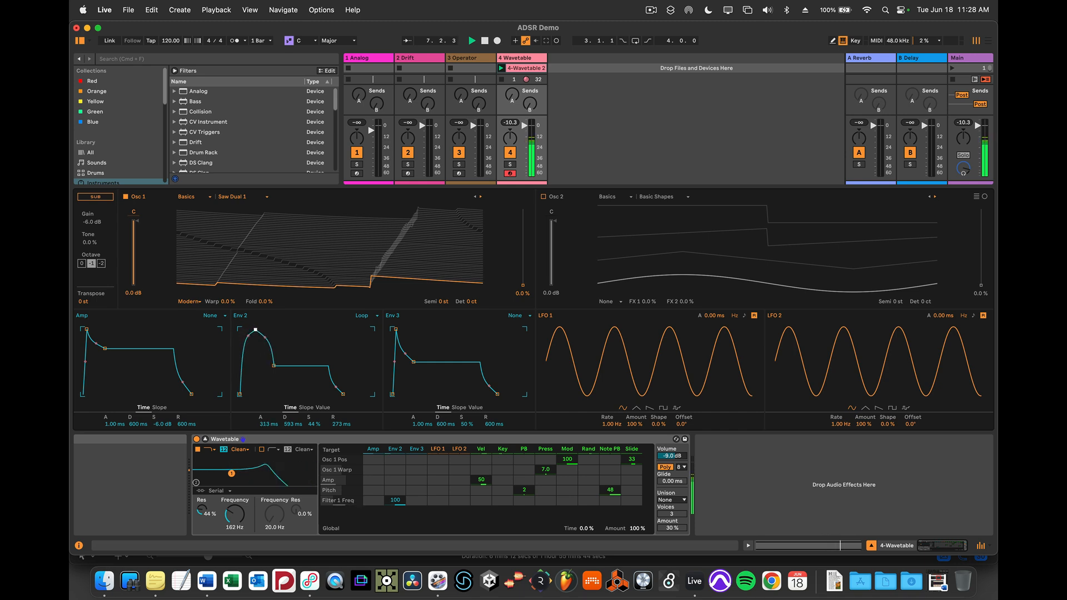